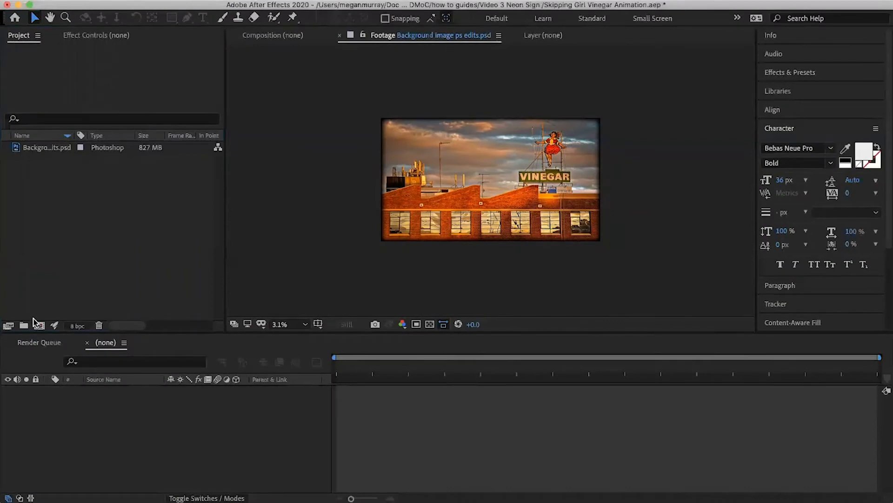
left_click(39, 325)
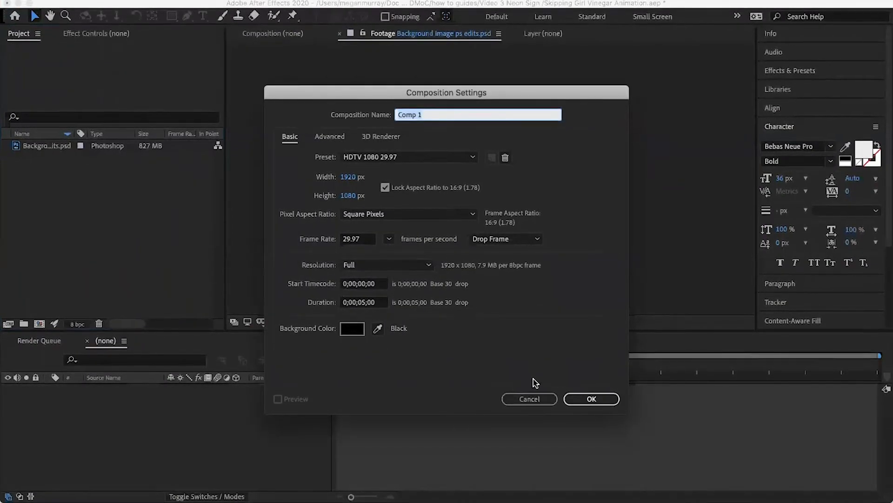
left_click(592, 399)
left_click(40, 148)
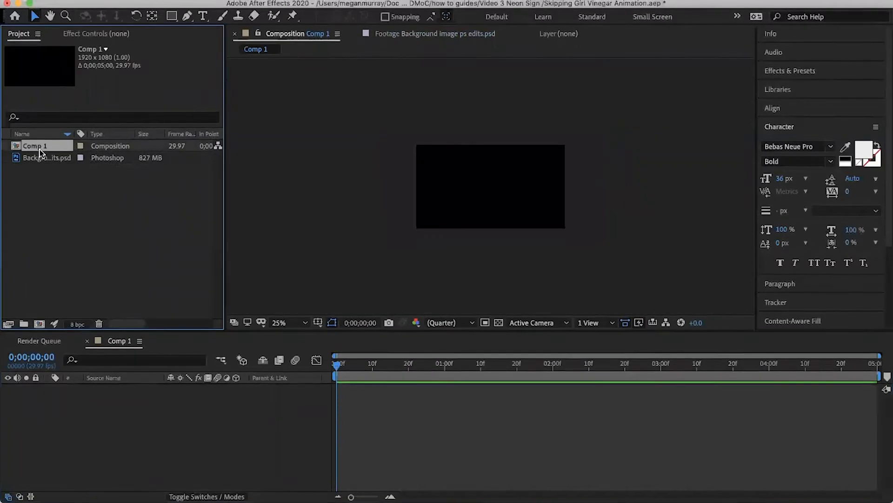
right_click(40, 148)
left_click(21, 233)
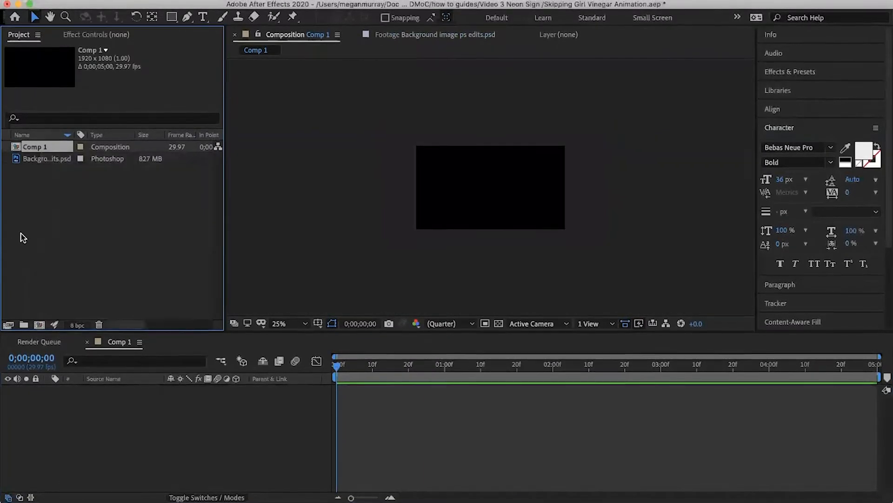
key("Delete")
Create a composition from the Background image ps edits.psd footage and fit the whole image in the viewer
left_click(54, 149)
double_click(54, 149)
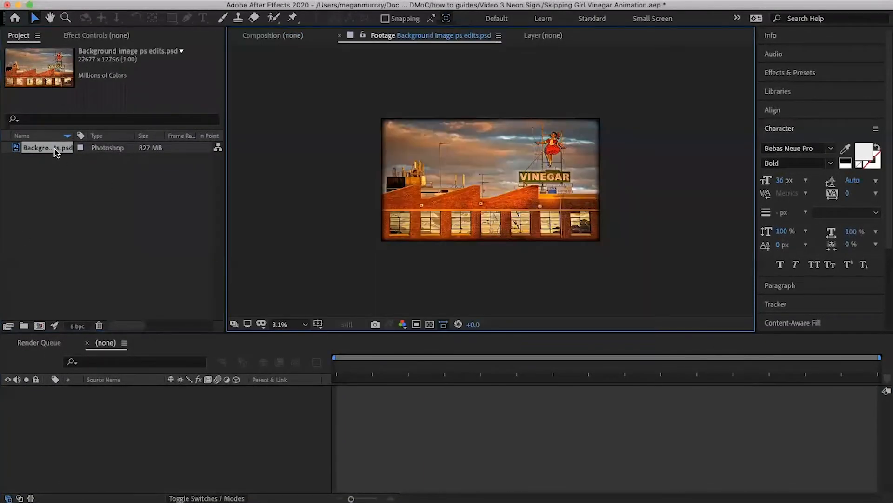
left_click_drag(54, 149, 116, 418)
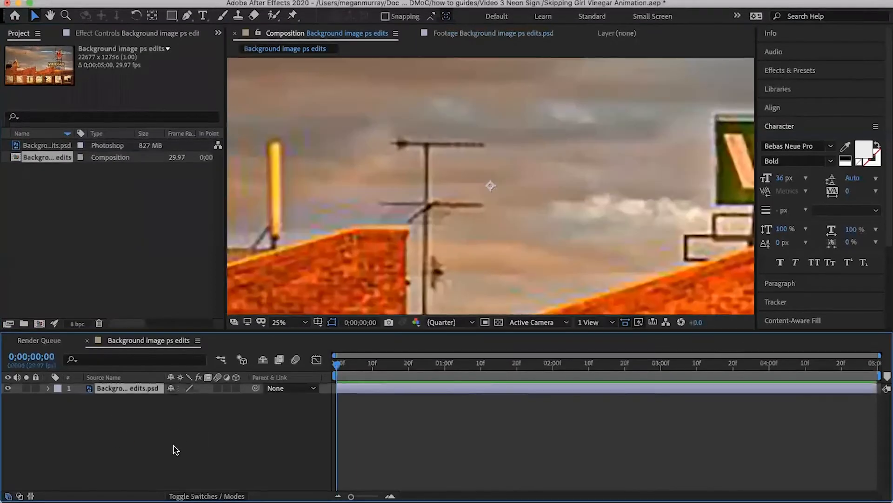
key("period")
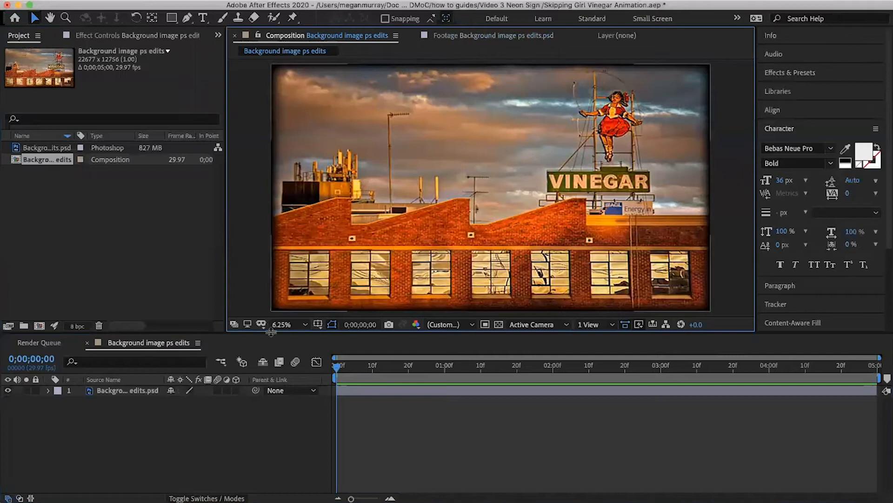
left_click(146, 425)
Add a new shape layer above the background image layer and rename it p1
left_click(128, 392)
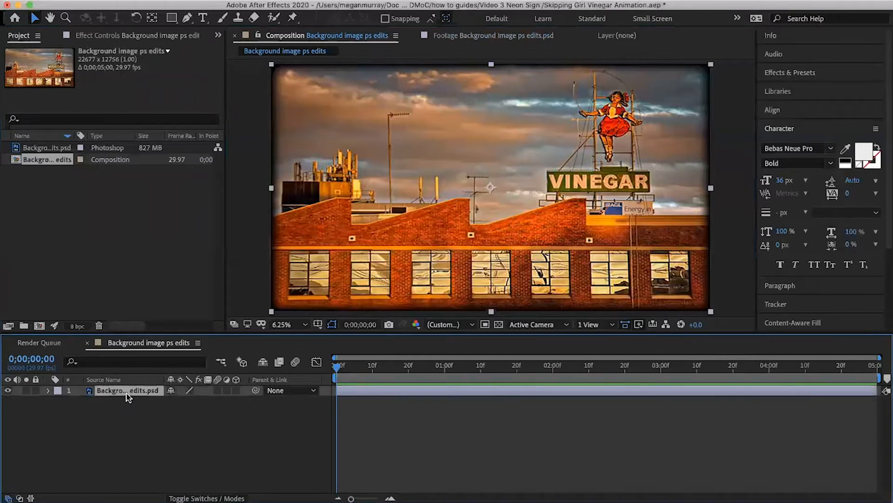
left_click(219, 0)
mouse_move(263, 10)
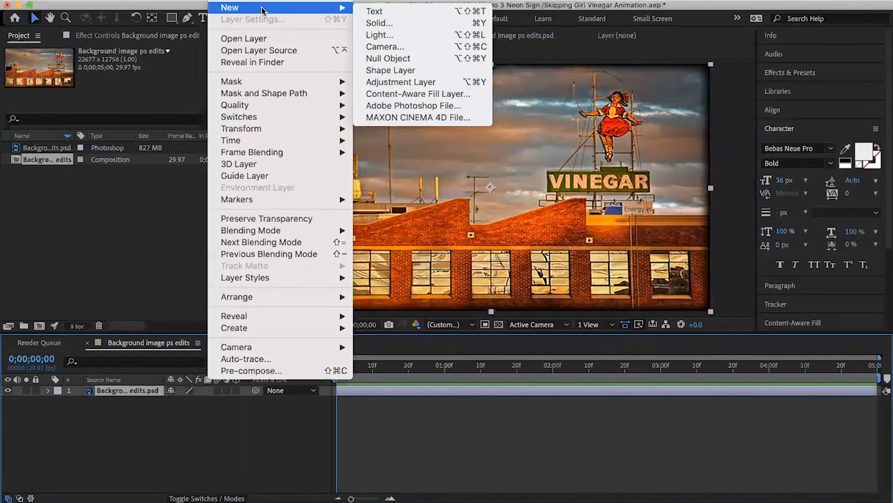
left_click(392, 71)
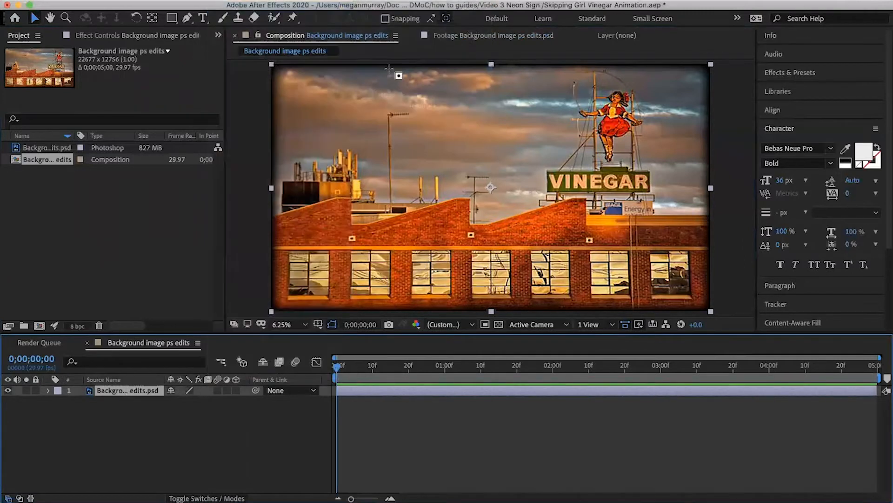
left_click(135, 425)
right_click(125, 393)
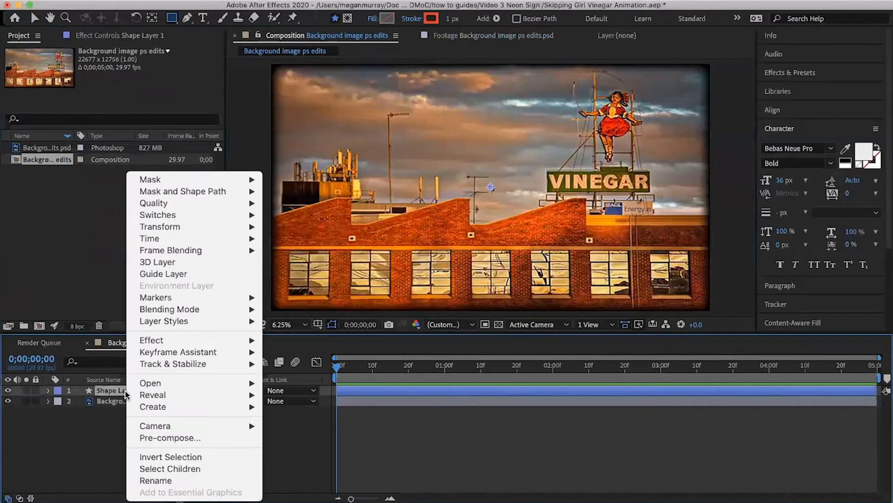
left_click(157, 480)
type("p1")
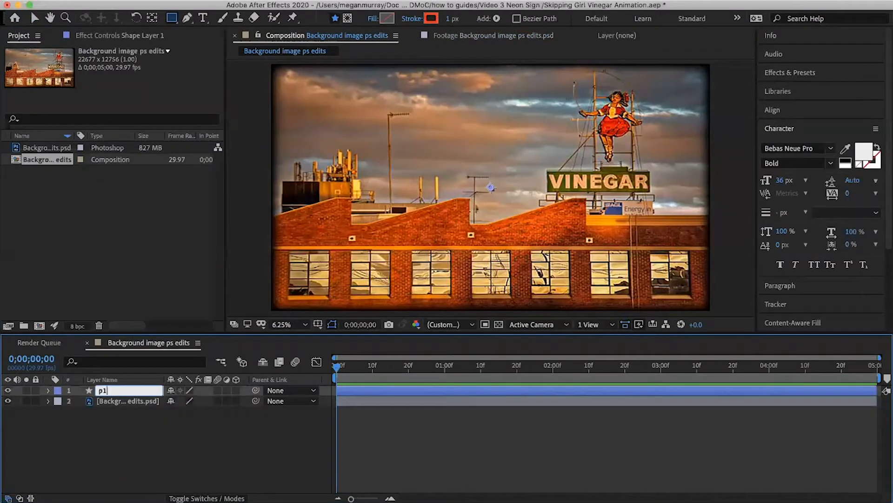
key("Return")
left_click(142, 483)
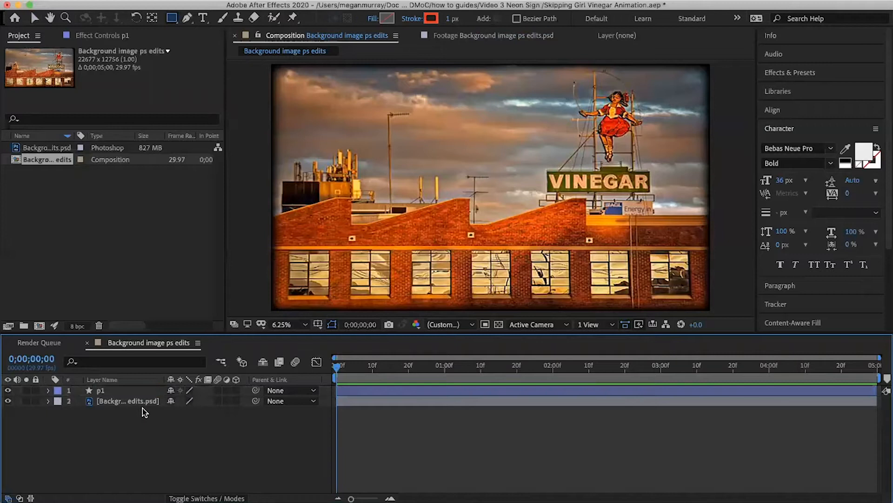
Duplicate the p1 shape layer three times to produce layers p2, p3 and p4
left_click(118, 393)
key("ctrl+d")
key("ctrl+d")
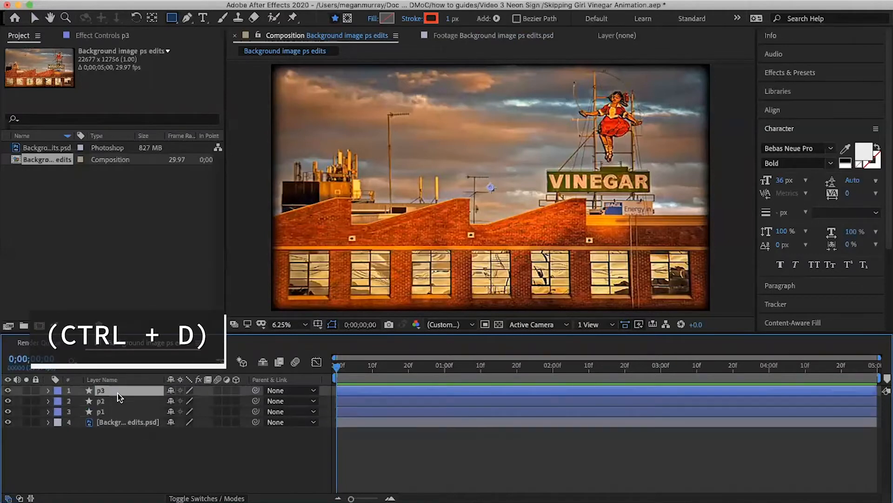
key("ctrl+d")
left_click(139, 471)
Trim the start of layer p2 to 0;00;00;05
left_click(116, 423)
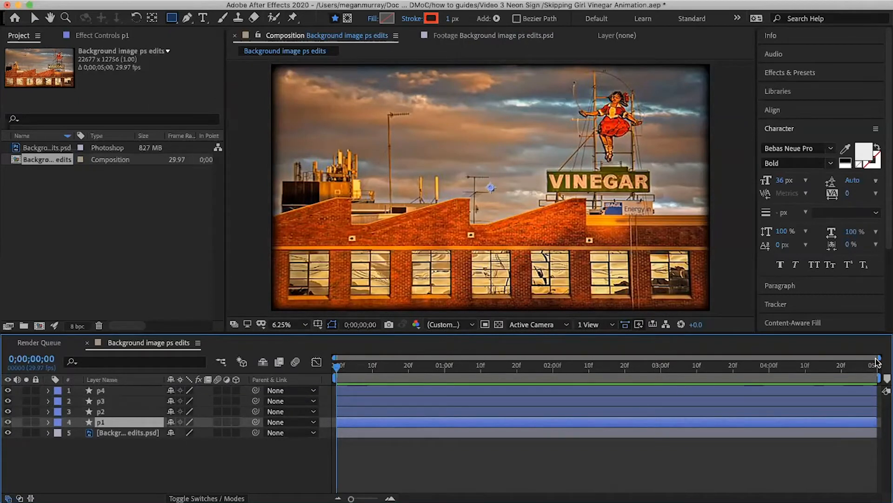
left_click_drag(878, 357, 716, 356)
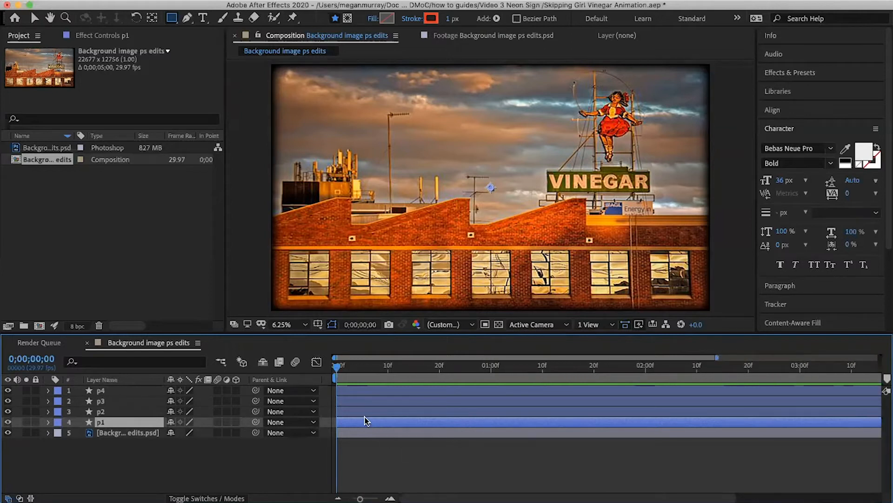
left_click(116, 411)
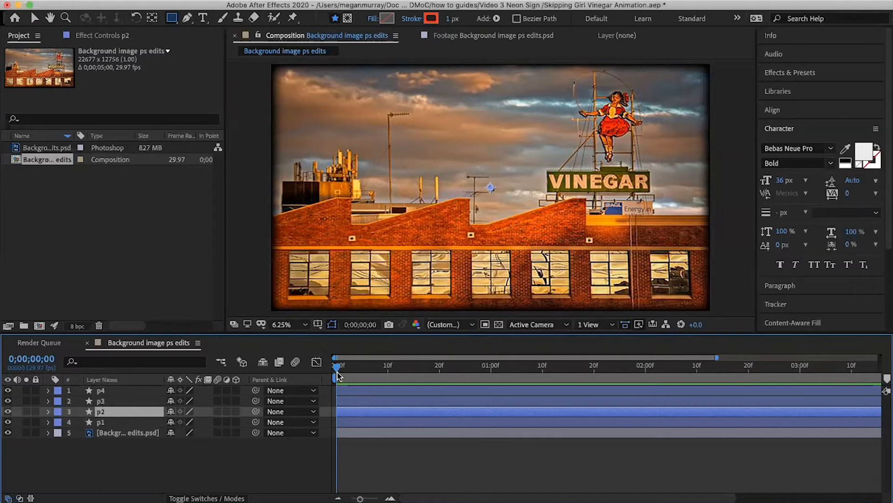
left_click_drag(337, 369, 363, 373)
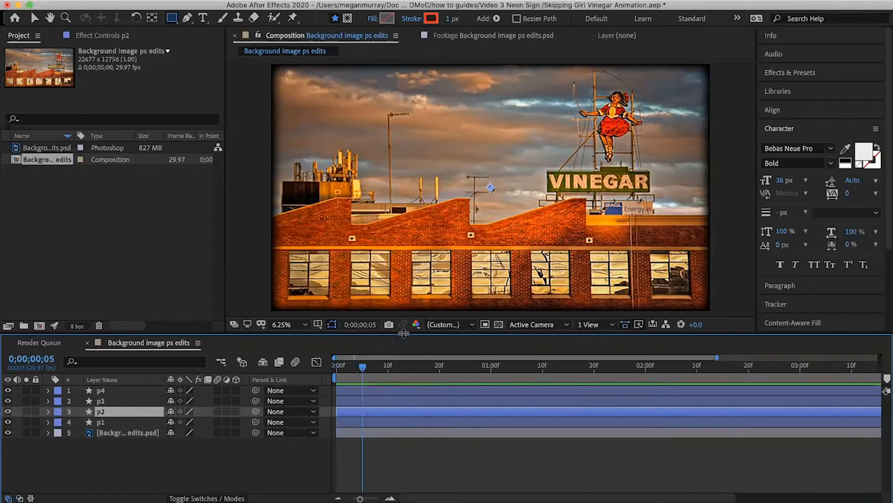
key("alt+bracketright")
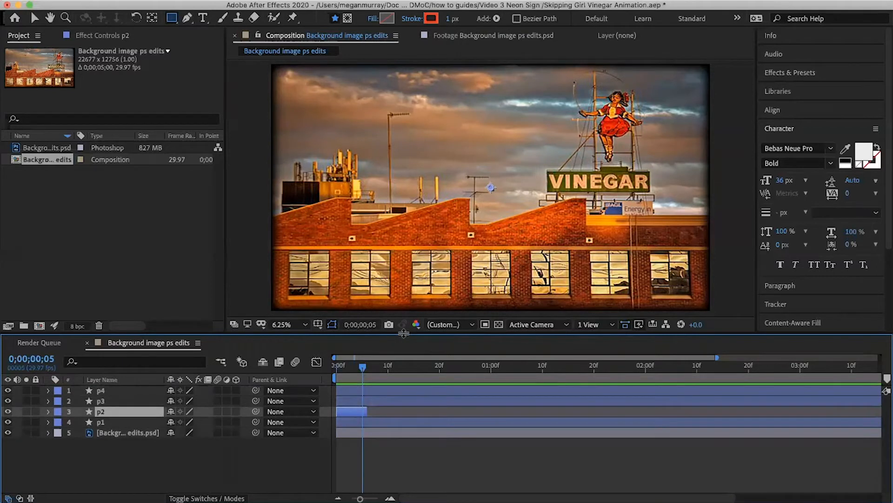
key("super+z")
key("alt+bracketleft")
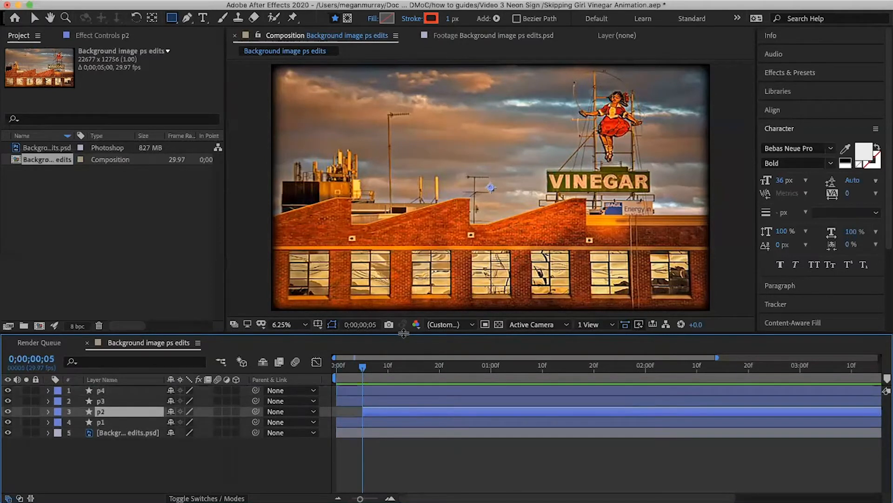
Trim the start of layer p3 to the 10-frame mark
left_click(113, 403)
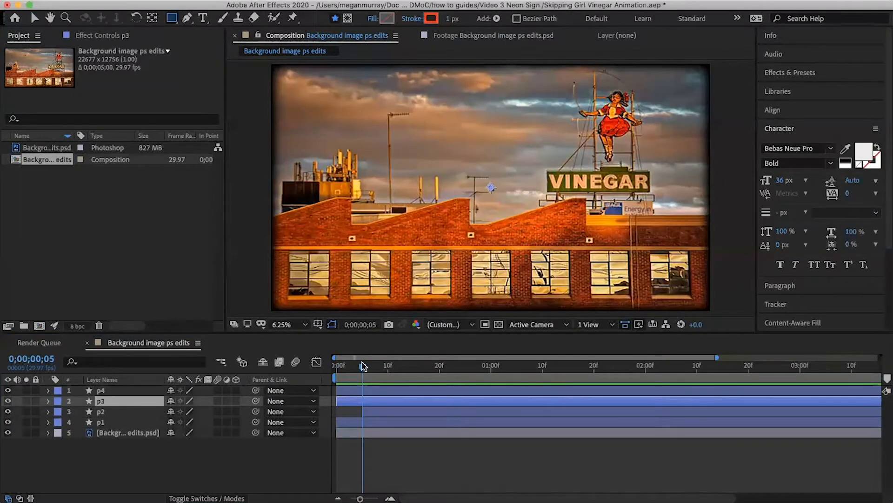
left_click_drag(363, 366, 414, 375)
key("alt+bracketleft")
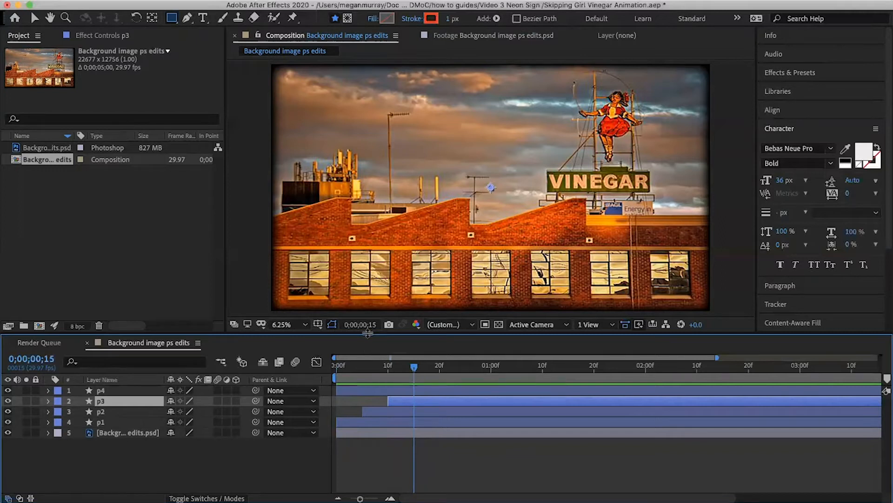
key("alt+[")
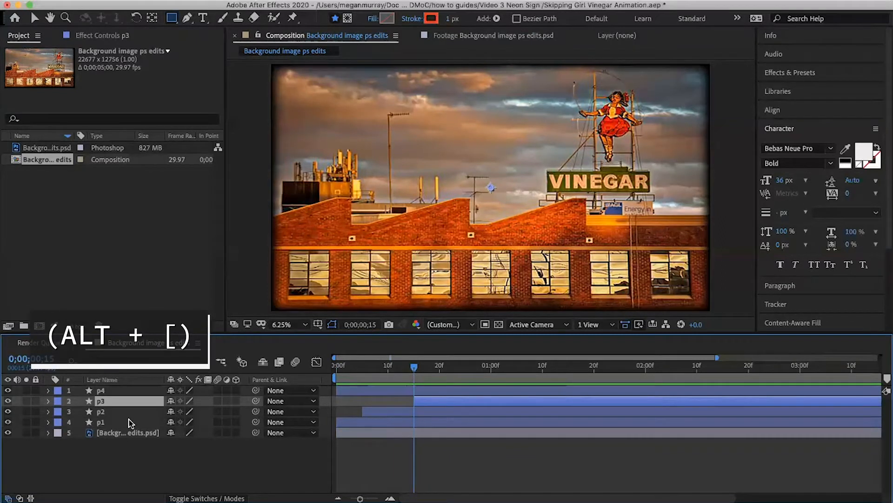
left_click(127, 423)
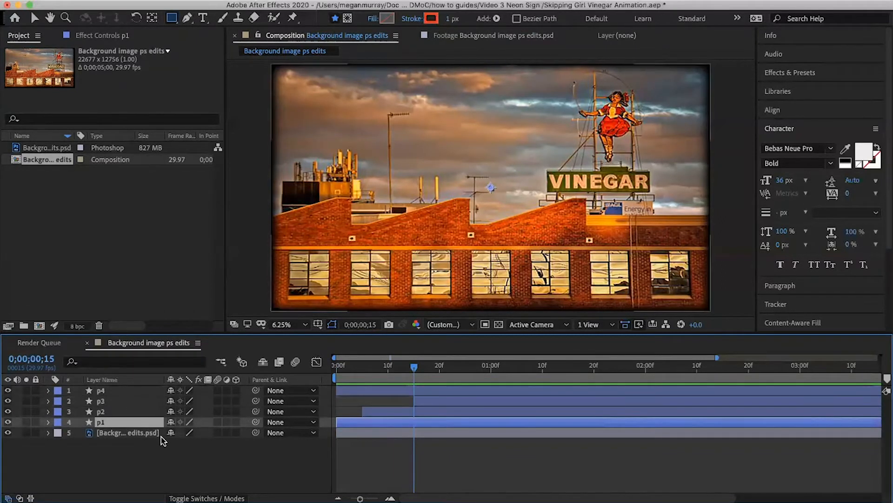
key("super+z")
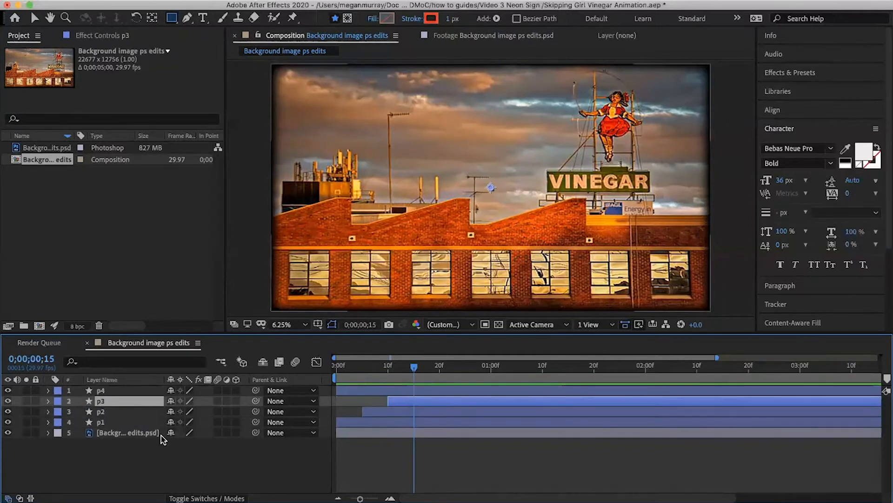
Trim the start of layer p4 to 0;00;00;15
left_click(352, 391)
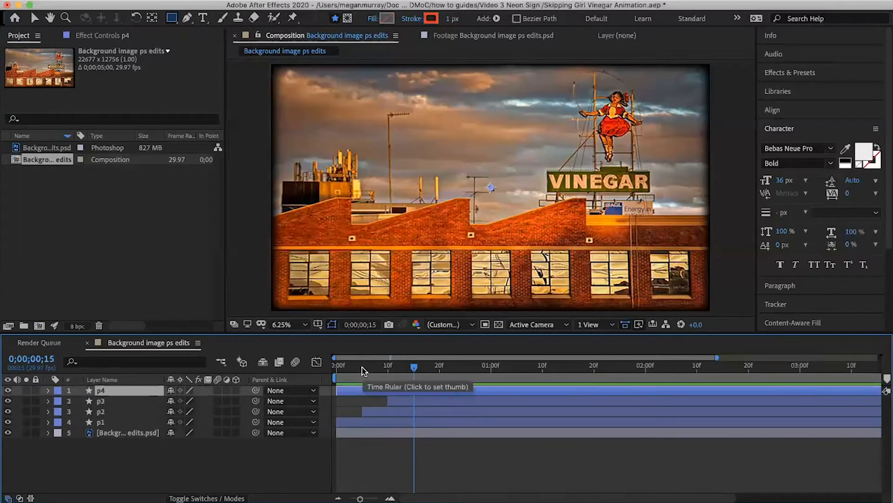
key("alt+bracketleft")
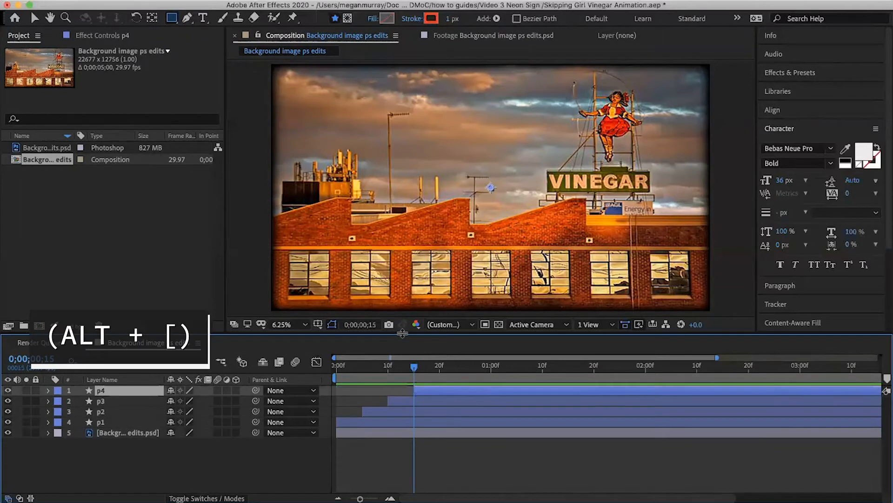
Select layer p1 for drawing on the skipping girl with the Pen tool and set the stroke to None
left_click(139, 424)
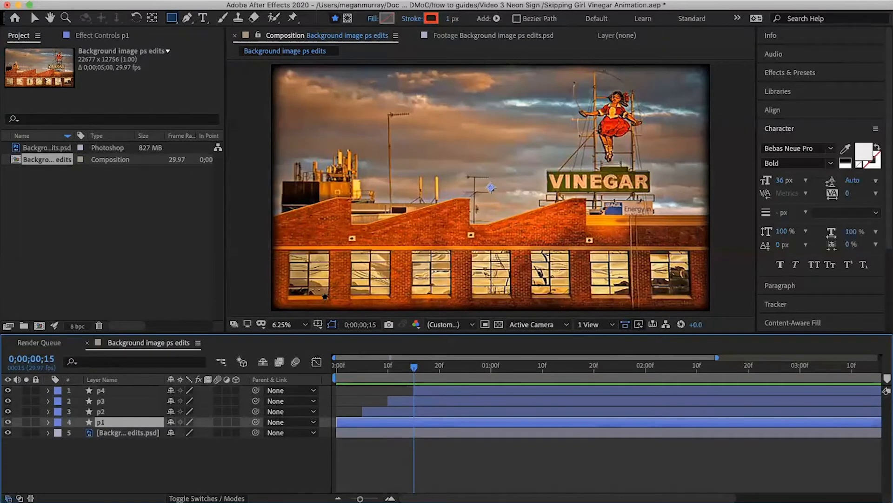
key("h")
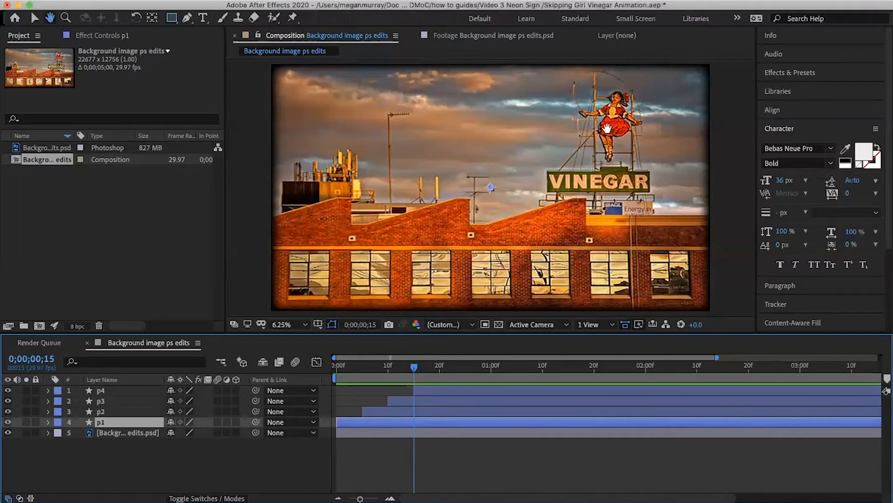
left_click_drag(607, 128, 480, 166)
scroll(480, 166, "up", 1)
left_click_drag(514, 127, 399, 177)
scroll(497, 150, "up", 1)
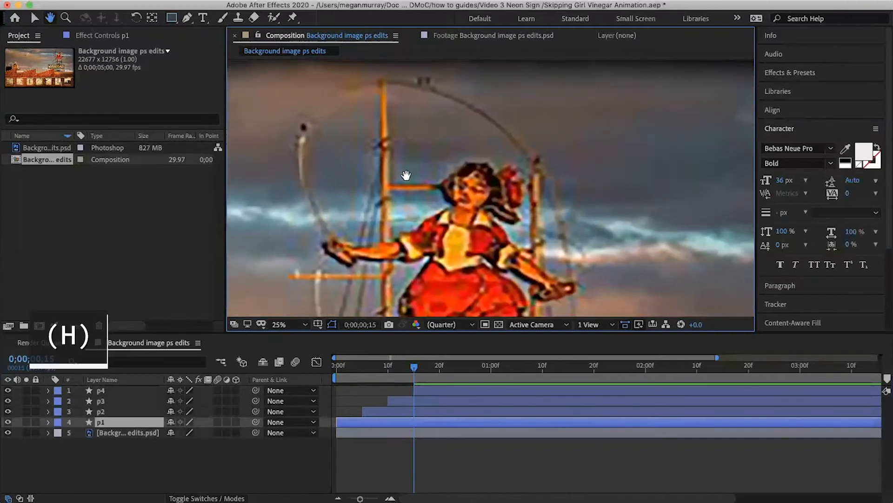
key("v")
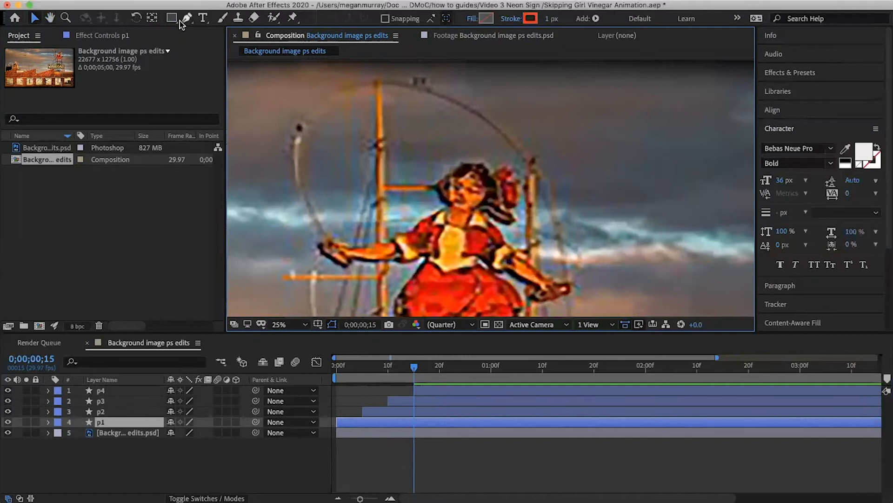
key("g")
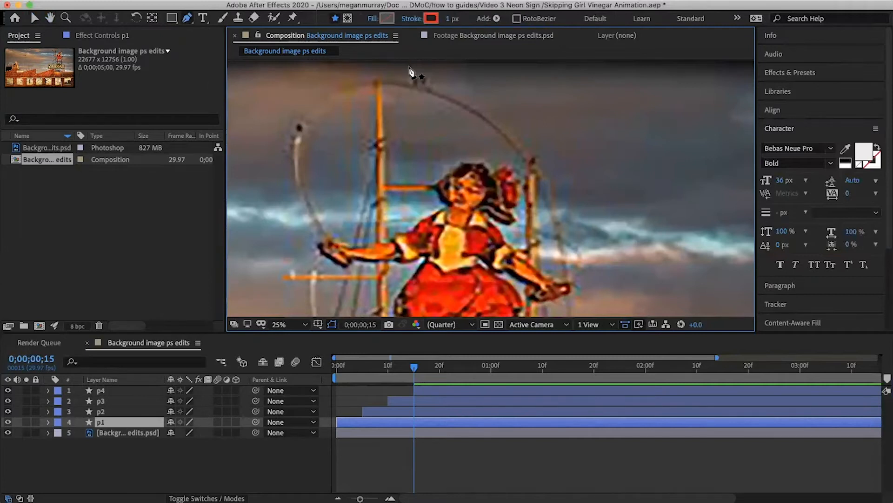
left_click(409, 18)
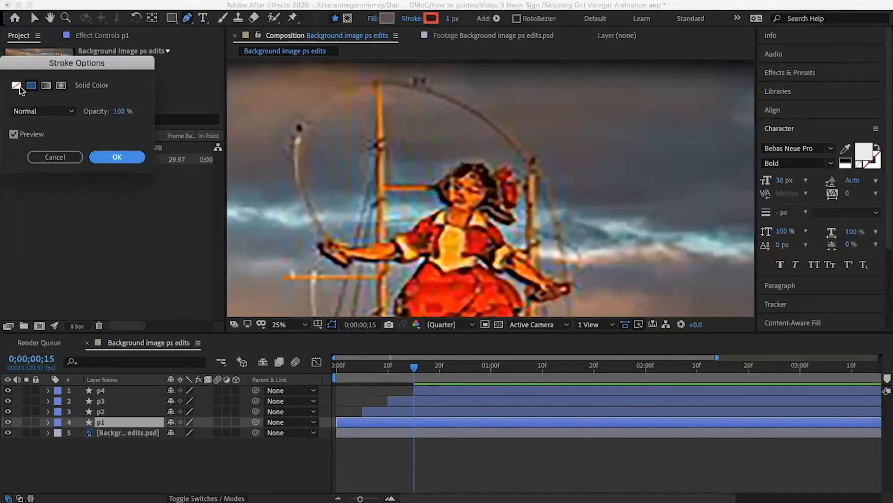
left_click(122, 159)
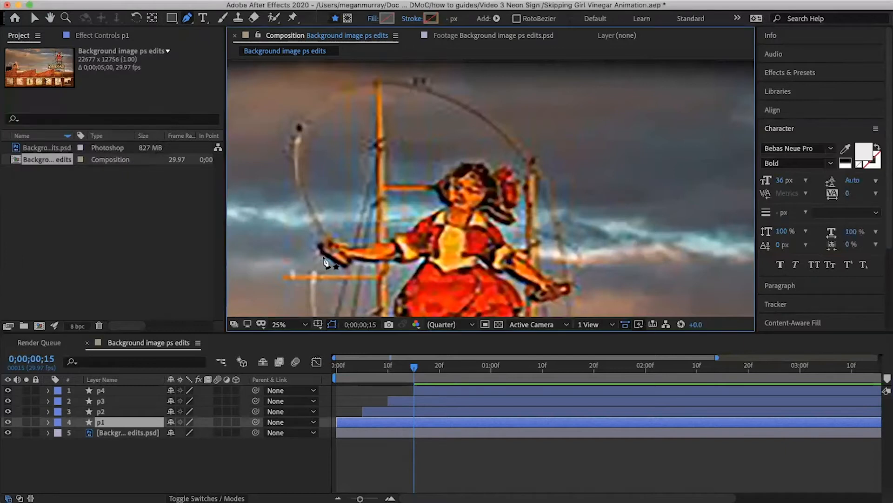
Trace the raised skipping rope on layer p1 with the Pen tool, curving from one hand over the girl's head to the other
left_click(329, 243)
key("g")
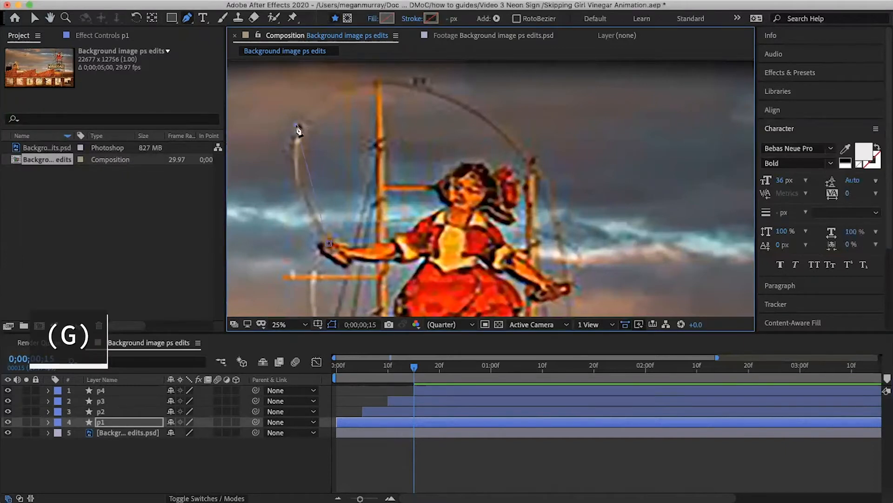
left_click_drag(297, 128, 326, 89)
mouse_move(384, 82)
left_mouse_down()
mouse_move(405, 89)
mouse_move(398, 80)
left_mouse_up()
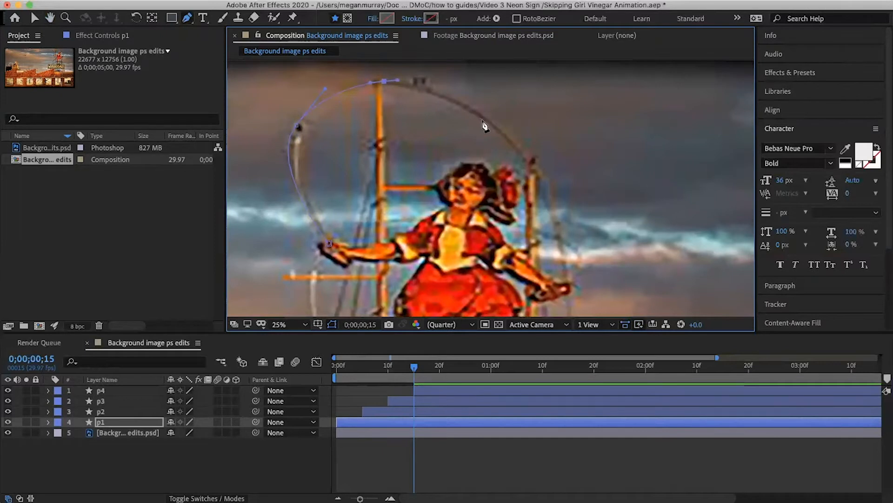
left_click_drag(485, 120, 512, 138)
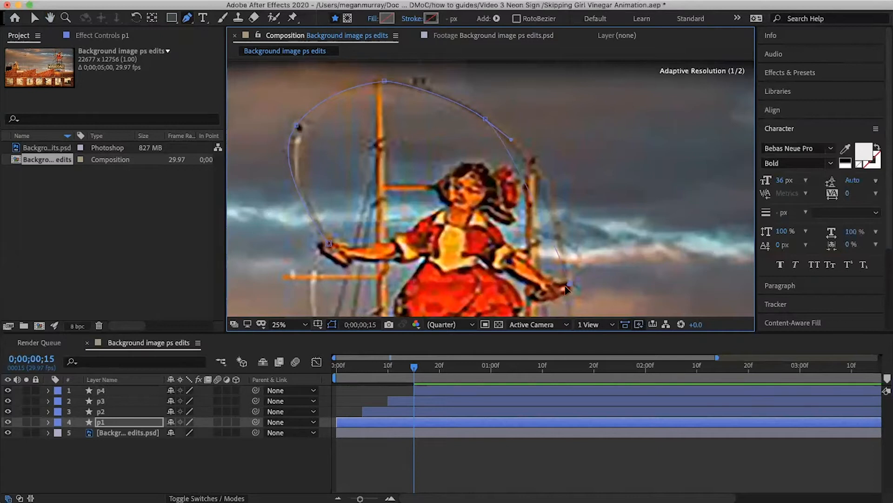
left_click_drag(571, 282, 542, 301)
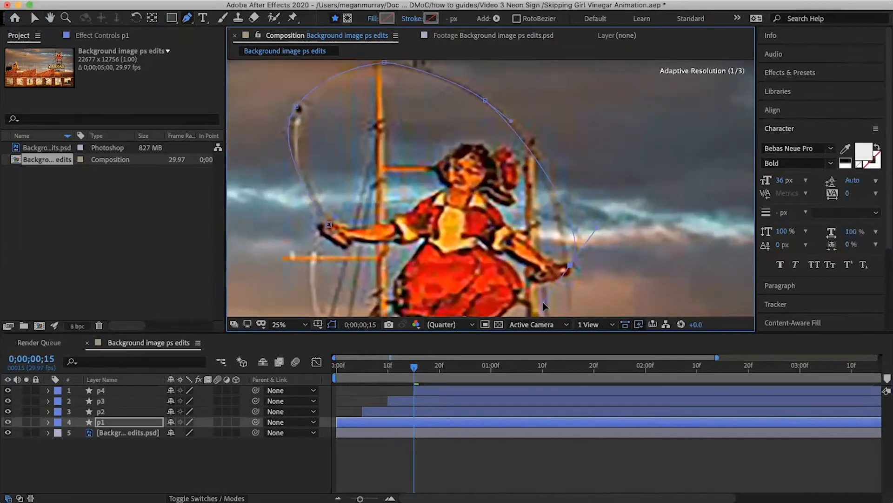
key("v")
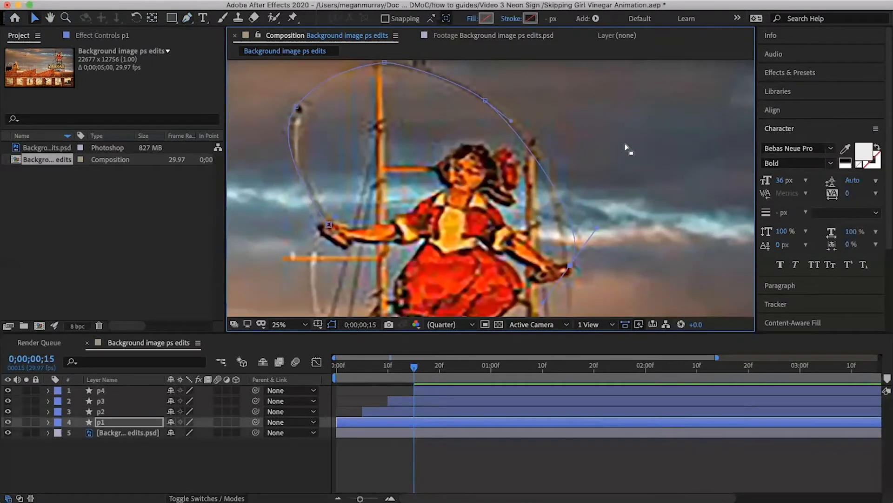
Reshape the rope path on layer p1 by adjusting its upper points and curve handles to follow the rope in the photo
right_click(610, 143)
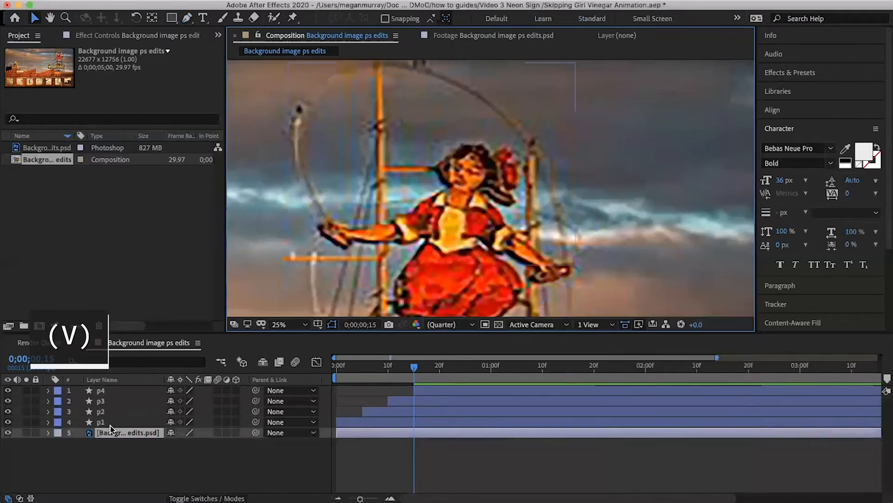
left_click(109, 423)
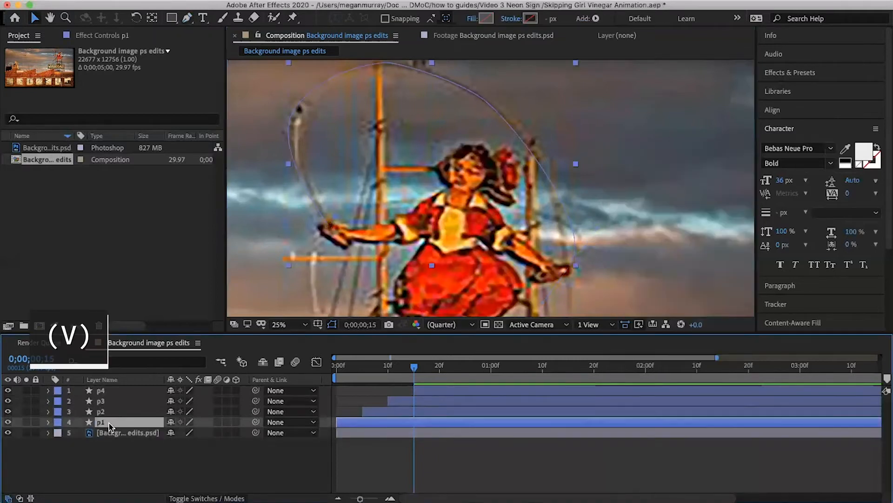
double_click(545, 176)
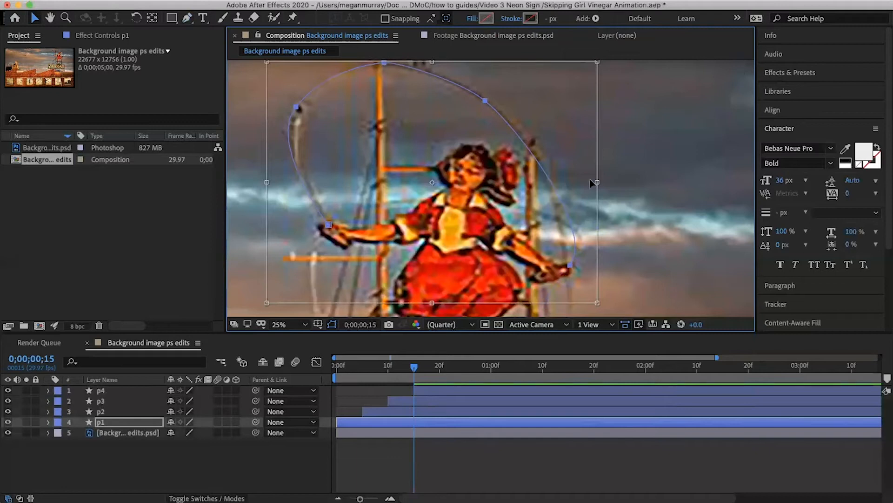
key("Return")
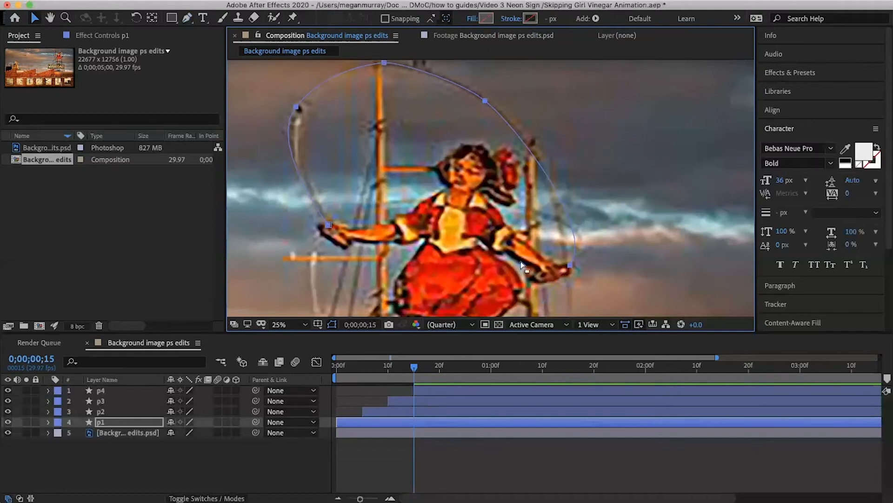
left_click_drag(485, 102, 488, 106)
double_click(485, 104)
left_click(143, 446)
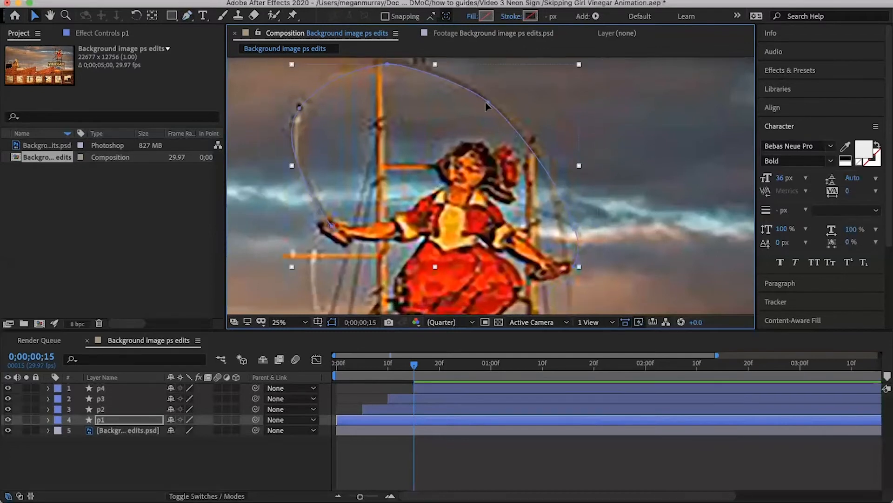
left_click_drag(487, 101, 506, 108)
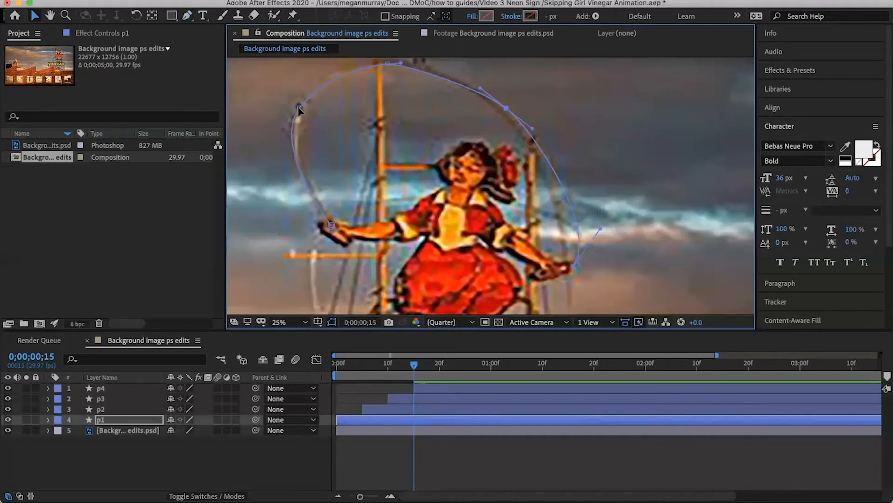
left_click_drag(299, 109, 276, 148)
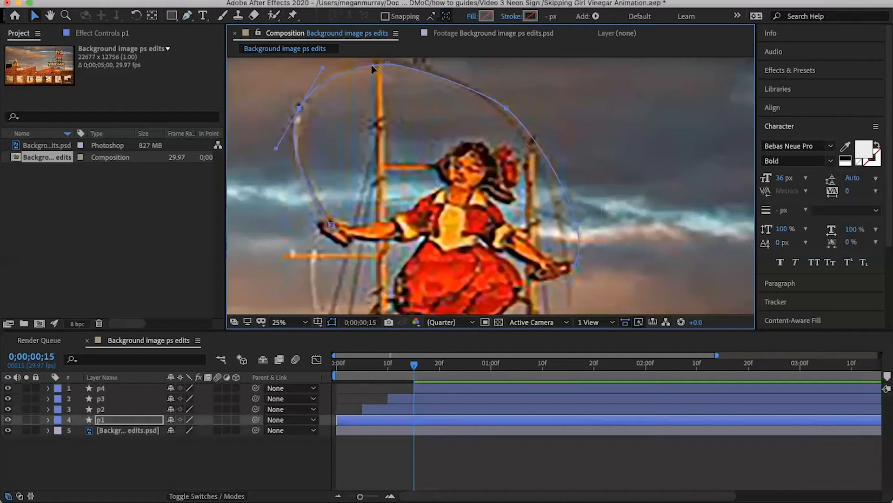
mouse_move(389, 64)
left_mouse_down()
mouse_move(405, 62)
mouse_move(401, 72)
left_mouse_up()
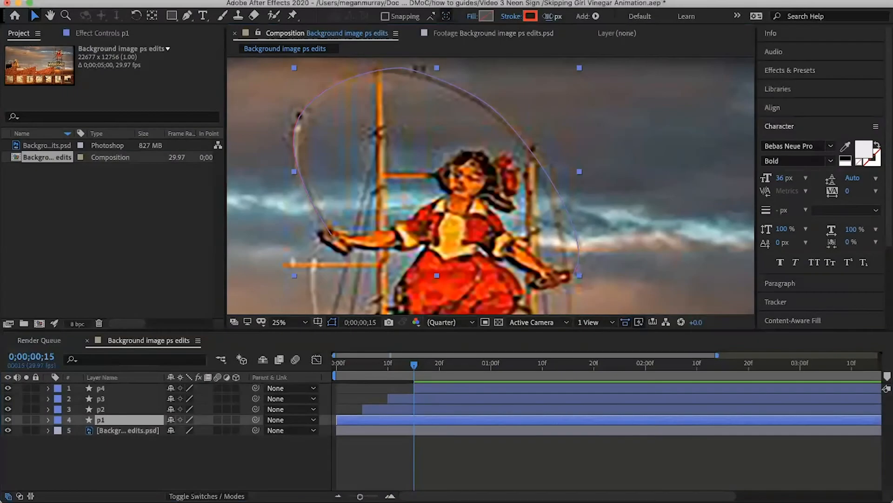
Set the p1 rope's stroke width to 30 px and check it by toggling the layer's visibility
left_click_drag(548, 16, 561, 16)
left_click(228, 478)
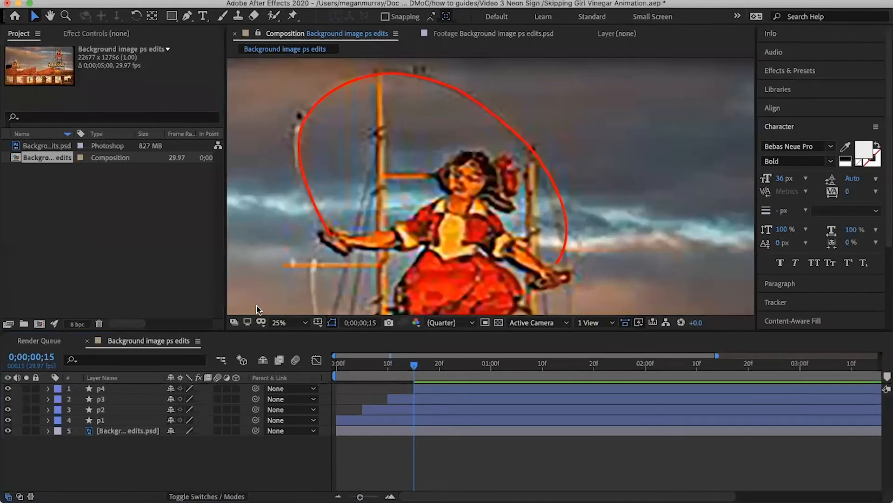
left_click(7, 420)
left_click(8, 420)
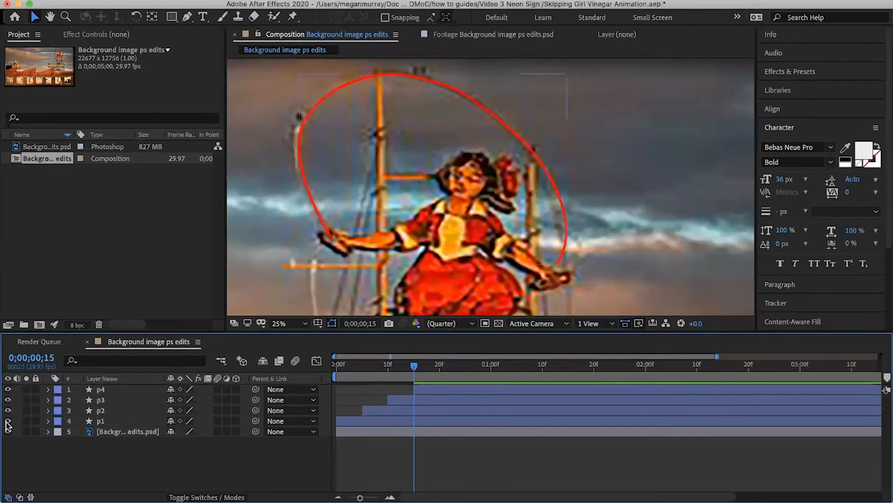
Select layer p2 for drawing the next rope position and hide layer p1
key("h")
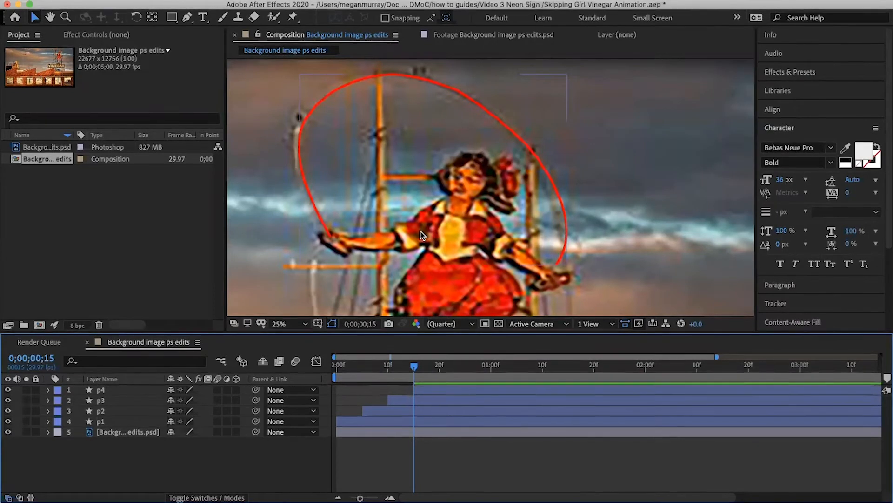
scroll(435, 223, "down", 1)
left_click_drag(428, 227, 460, 183)
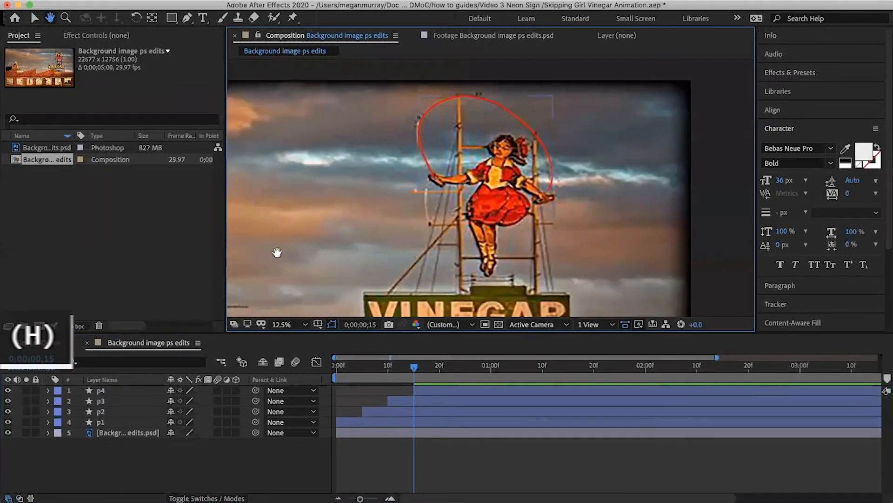
key("g")
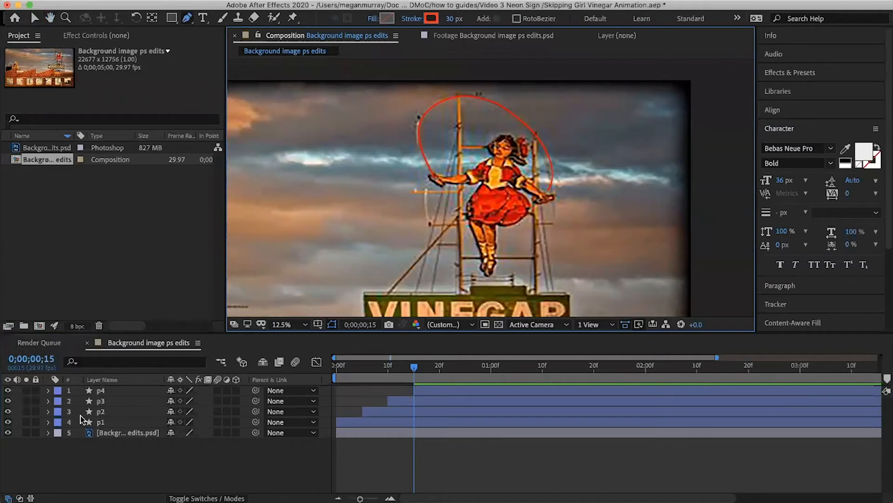
key("v")
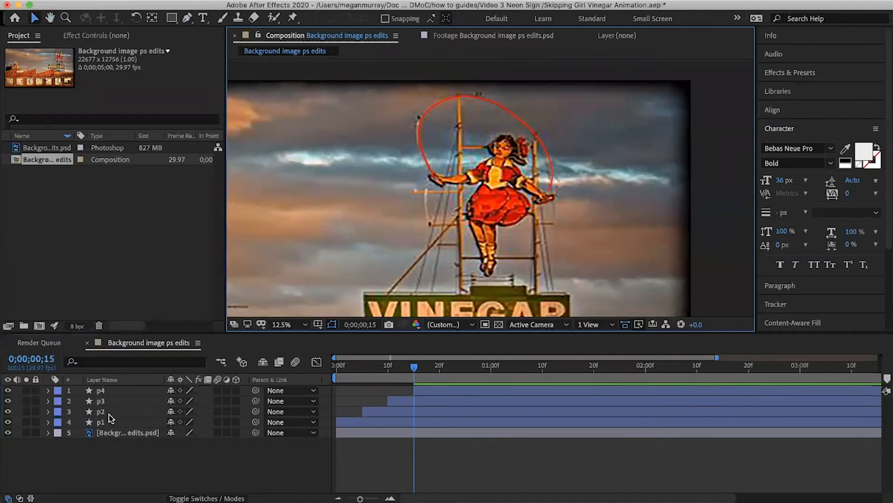
left_click(107, 413)
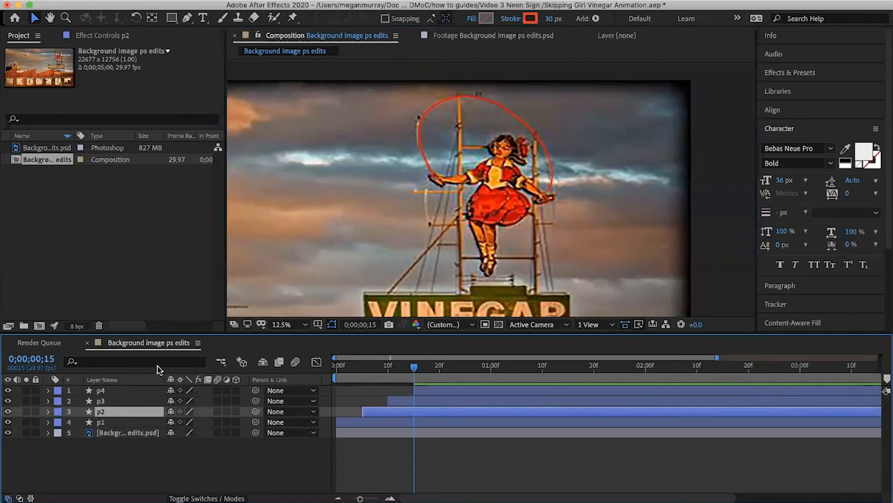
left_click(8, 421)
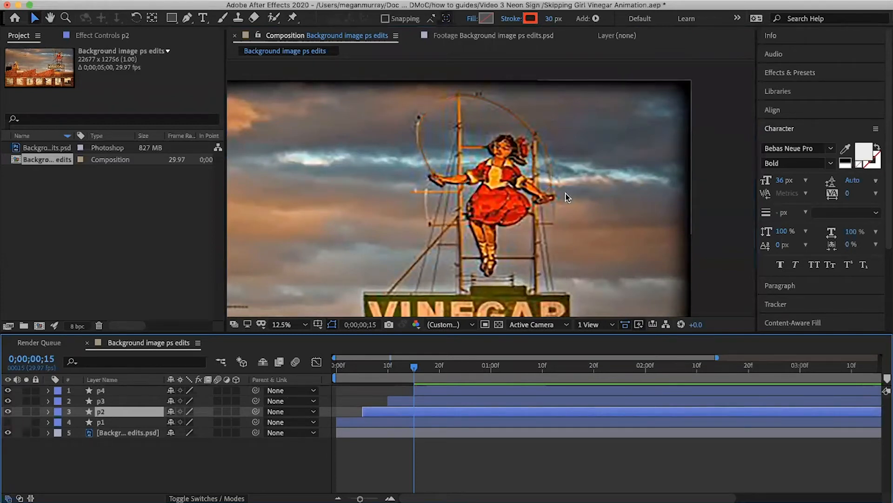
Draw a second rope curve on layer p2 from hand to hand across the lower skirt, and show layer p1 again
key("g")
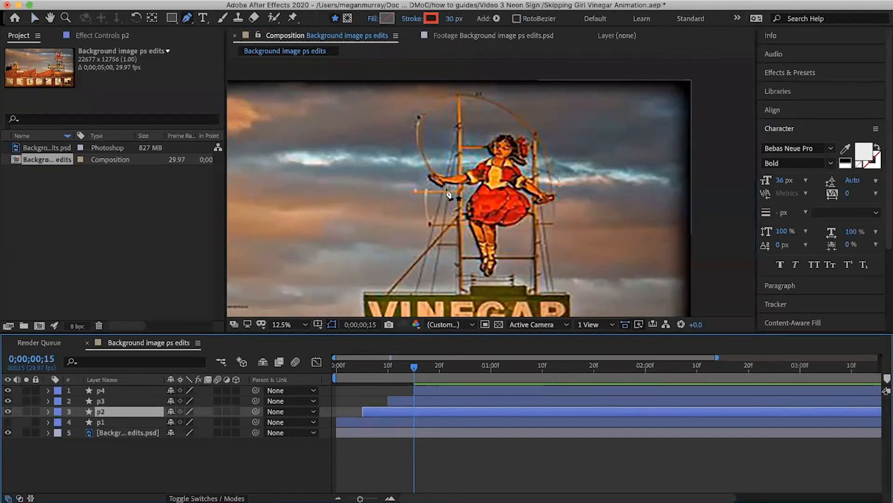
left_click(436, 177)
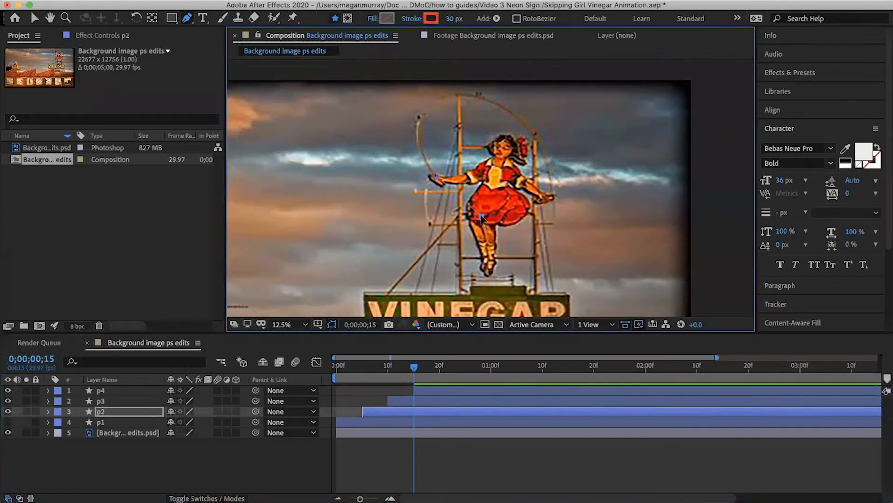
left_click_drag(482, 216, 545, 212)
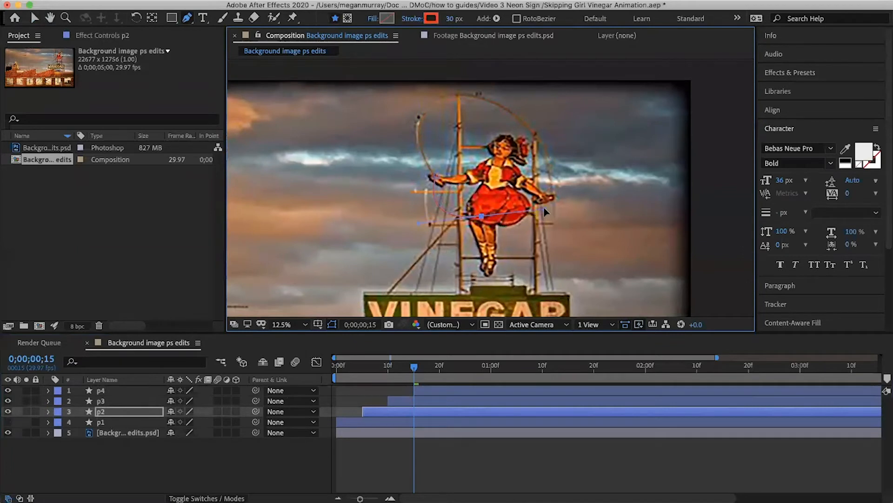
left_click(554, 199)
left_click_drag(554, 199, 557, 200)
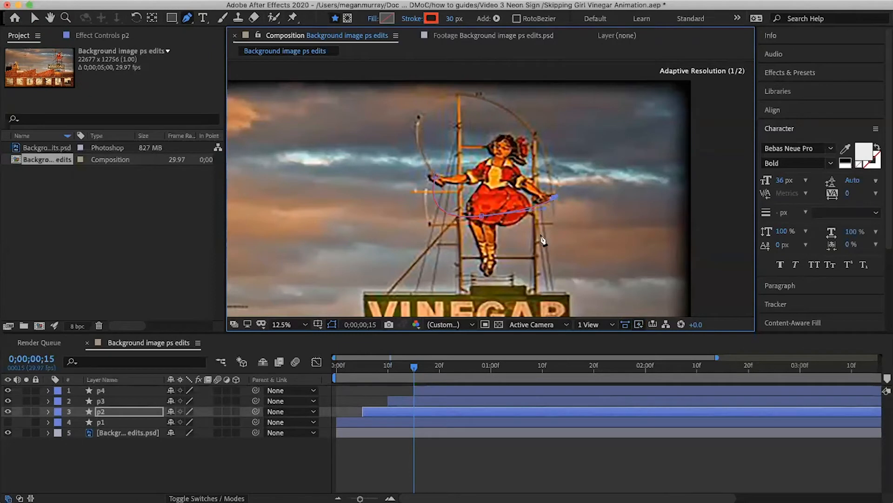
key("v")
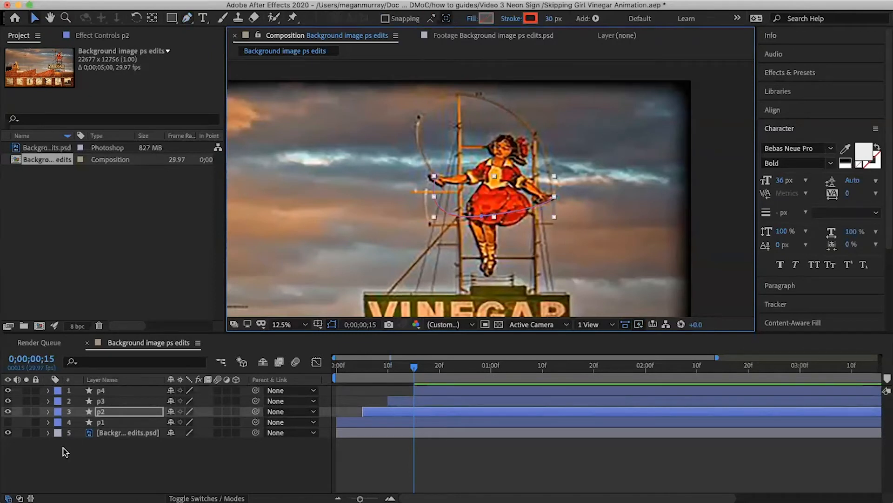
left_click(8, 422)
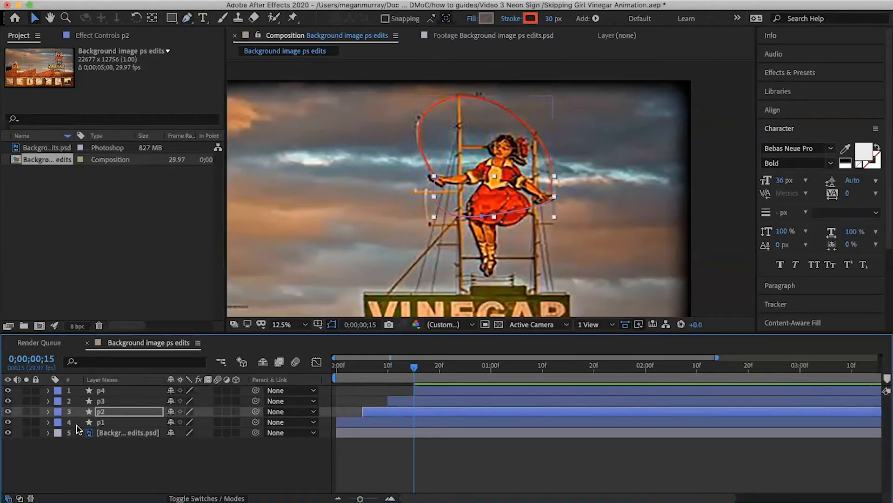
left_click(96, 463)
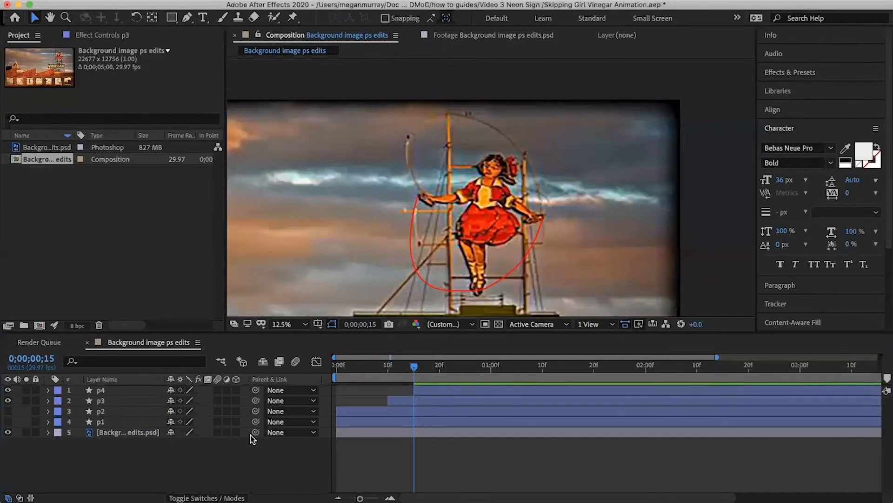
Briefly show layers p1 and p2 to compare the rope positions, and add a new shape layer directly above p3
left_click(8, 411)
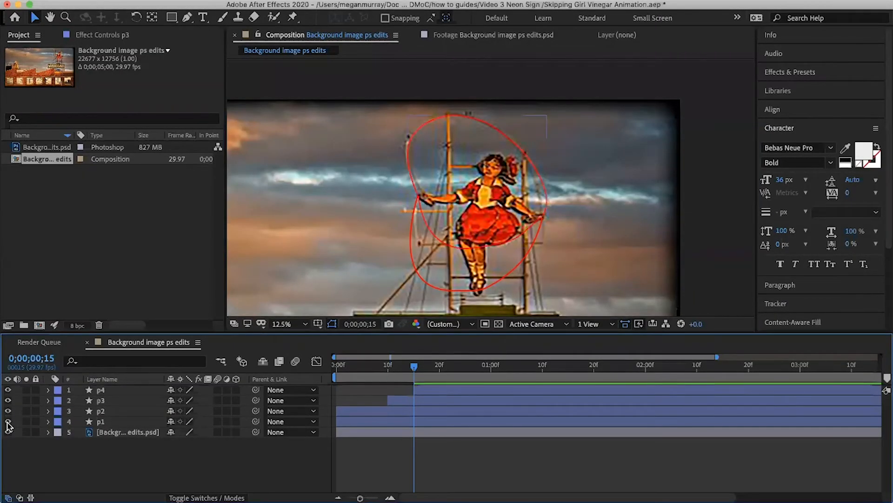
left_click(7, 412)
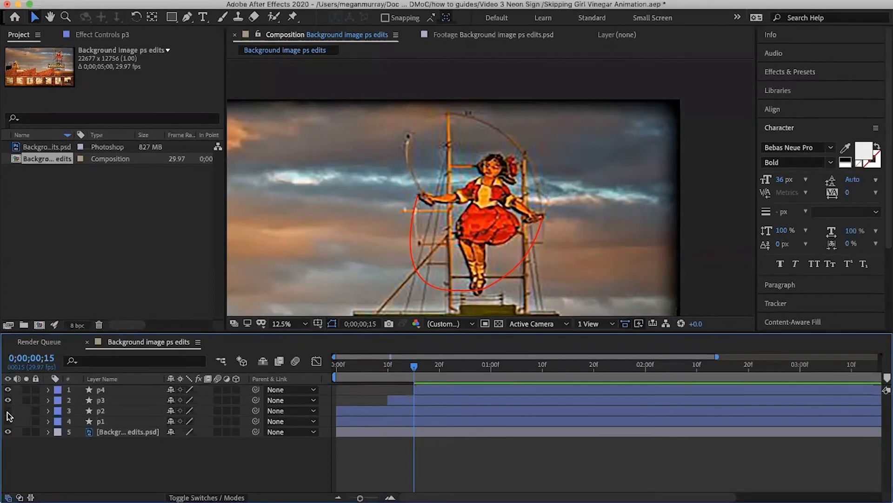
left_click(128, 389)
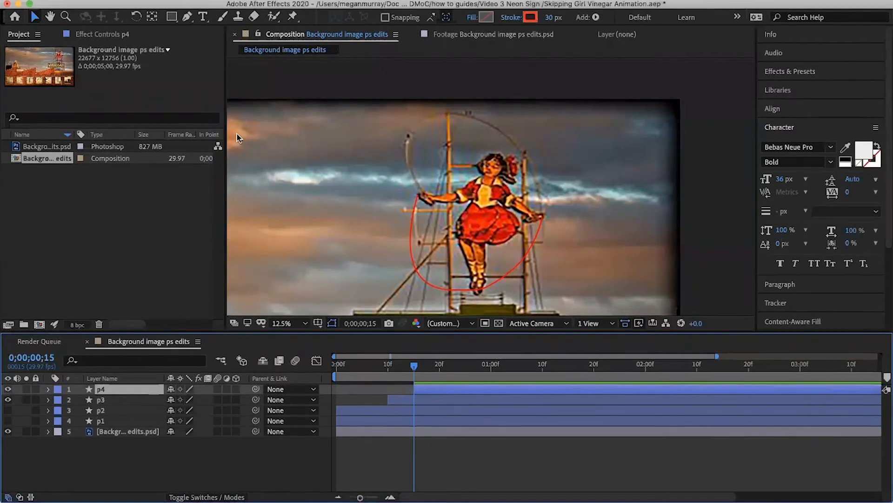
left_click(115, 399)
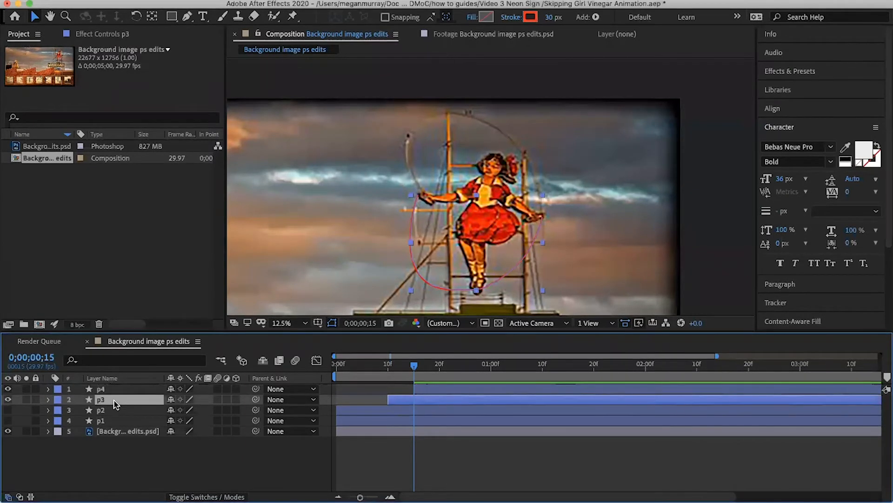
left_click(215, 2)
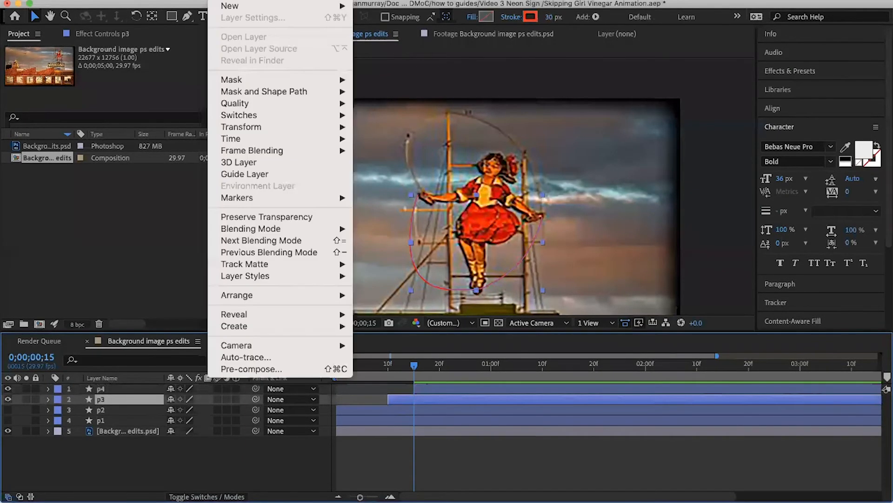
mouse_move(280, 6)
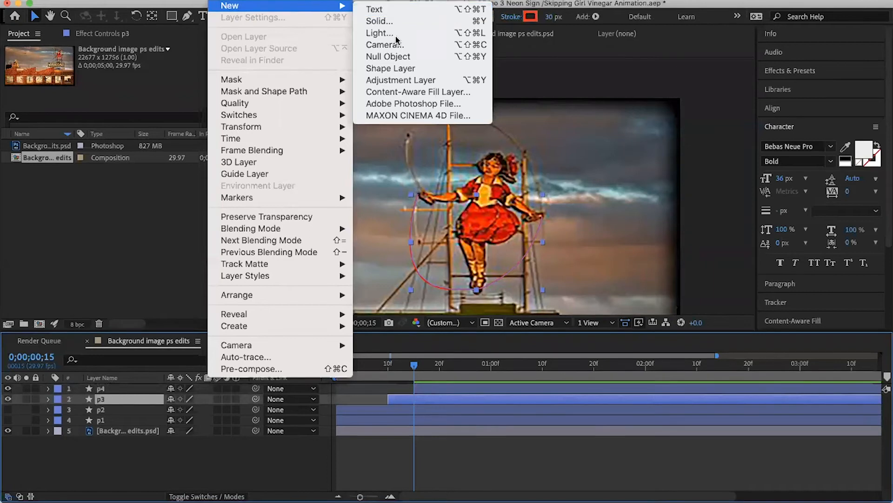
left_click(407, 69)
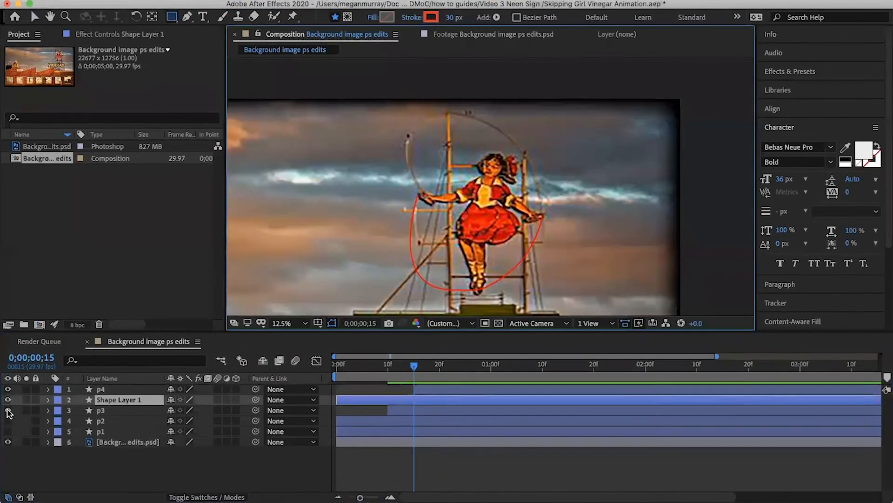
Hide layer p3 and set the stroke of Shape Layer 1 to None for the Pen tool
left_click(7, 410)
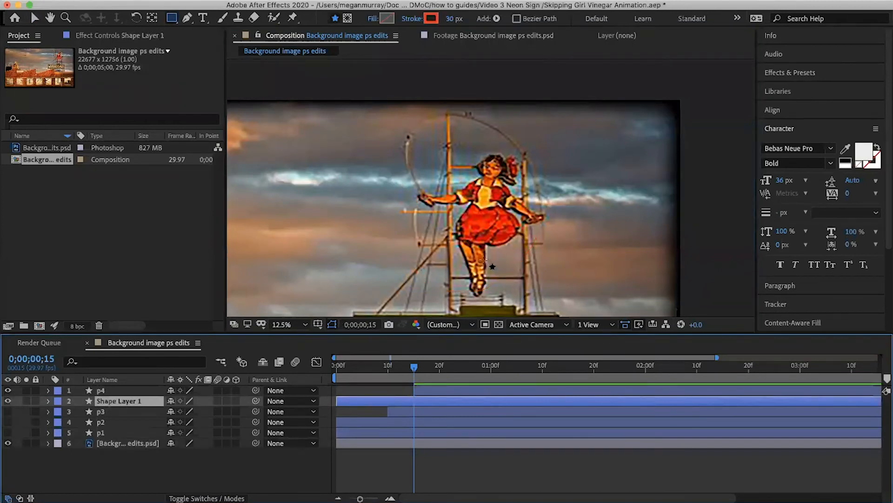
key("g")
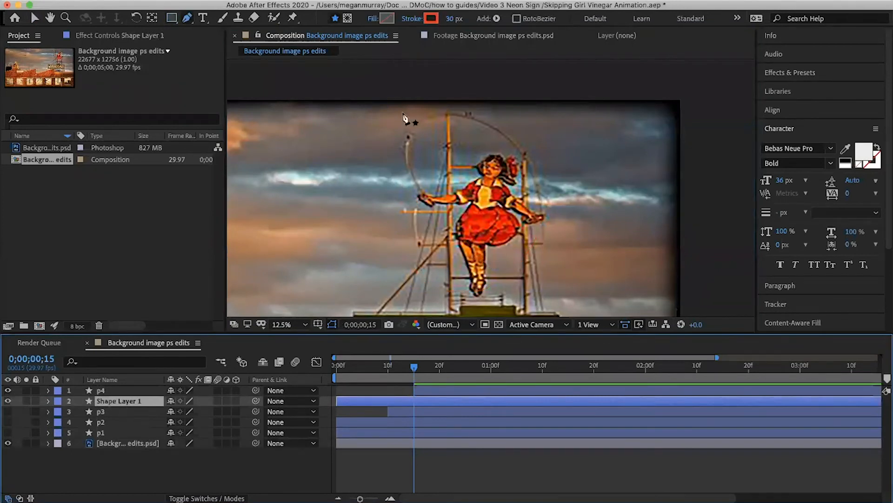
left_click(412, 19)
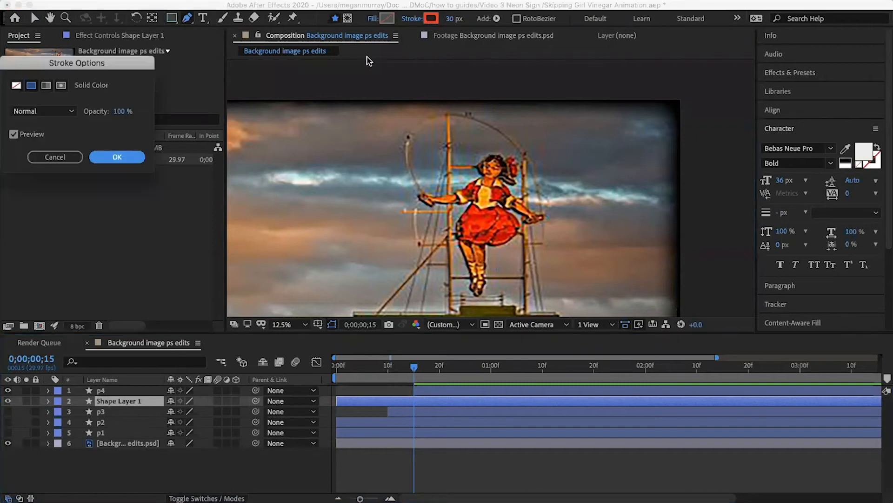
left_click(17, 85)
left_click(117, 158)
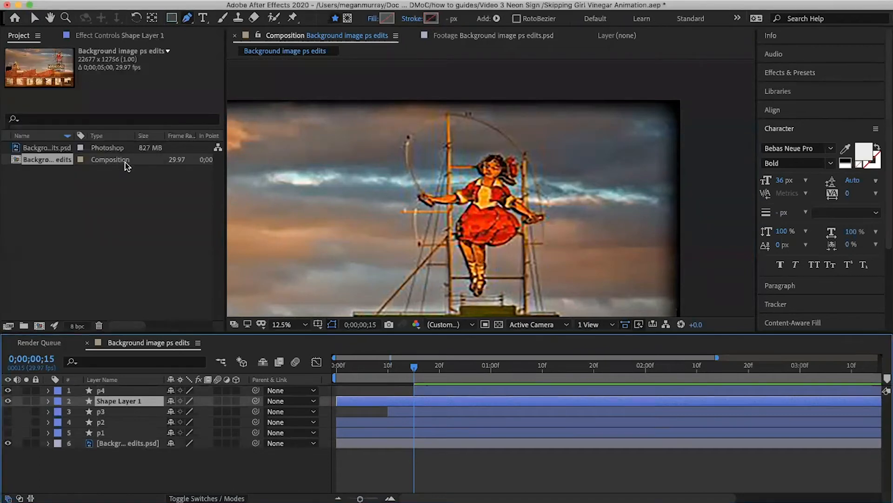
Start a pen path on Shape Layer 1 along the girl's sleeve towards her collar
key("g")
left_click(460, 189)
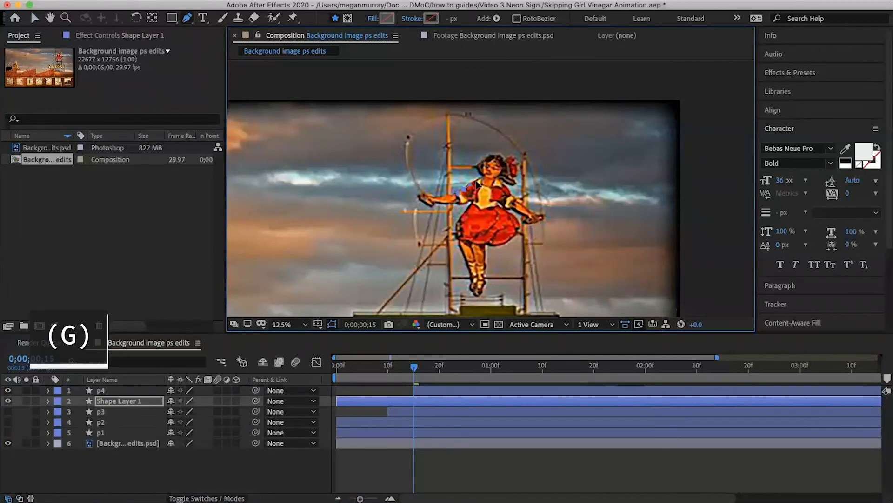
left_click(481, 177)
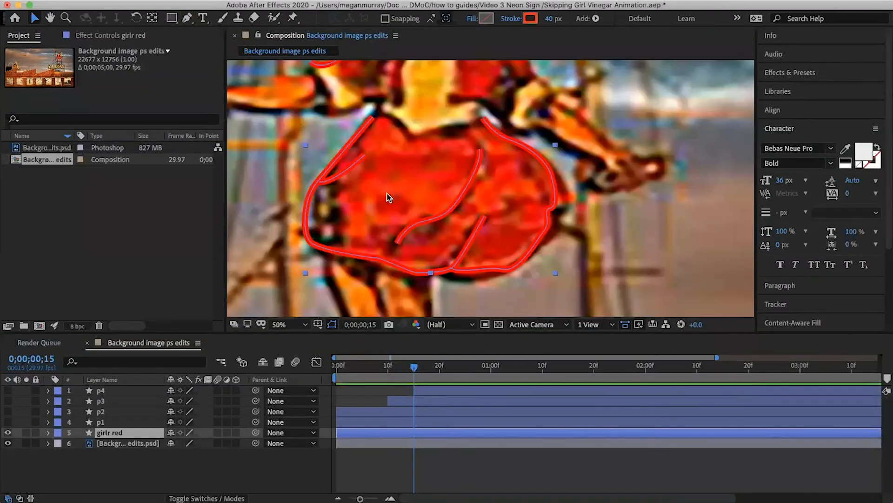
On layer girlr red, draw a curved fold line joining the skirt's existing centre fold, and start another path at the skirt's edge
left_click(187, 18)
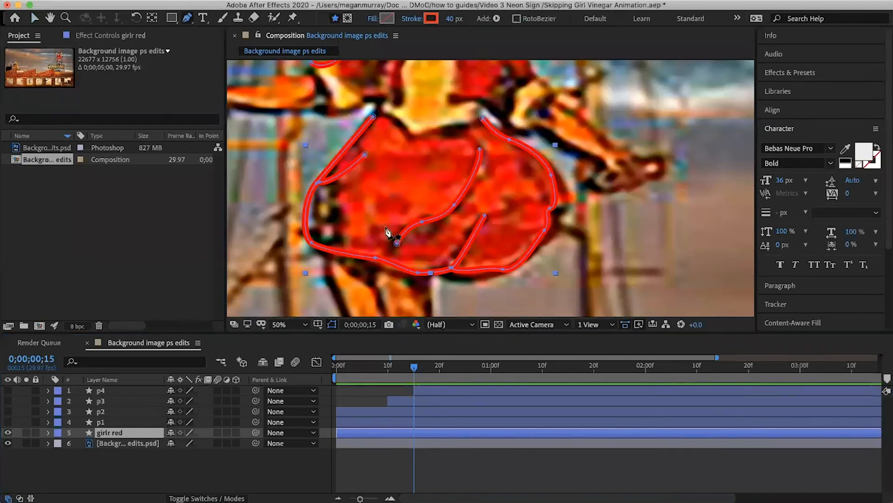
left_click(367, 205)
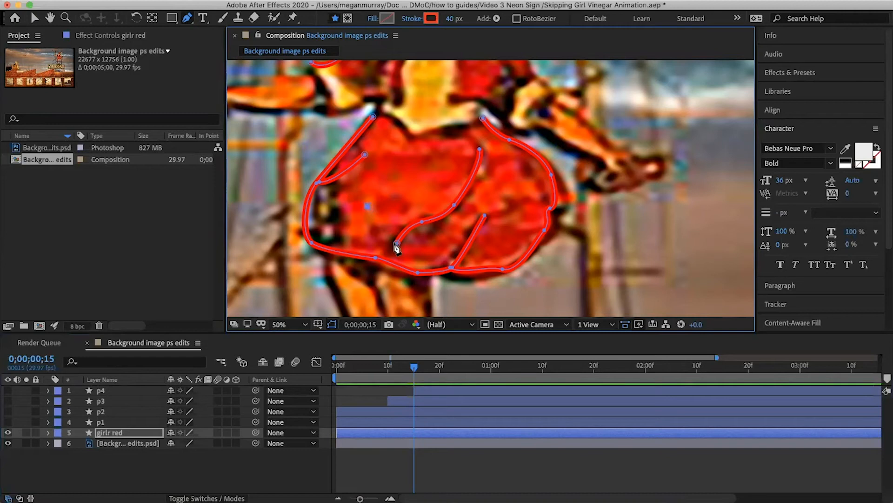
left_click_drag(395, 243, 403, 245)
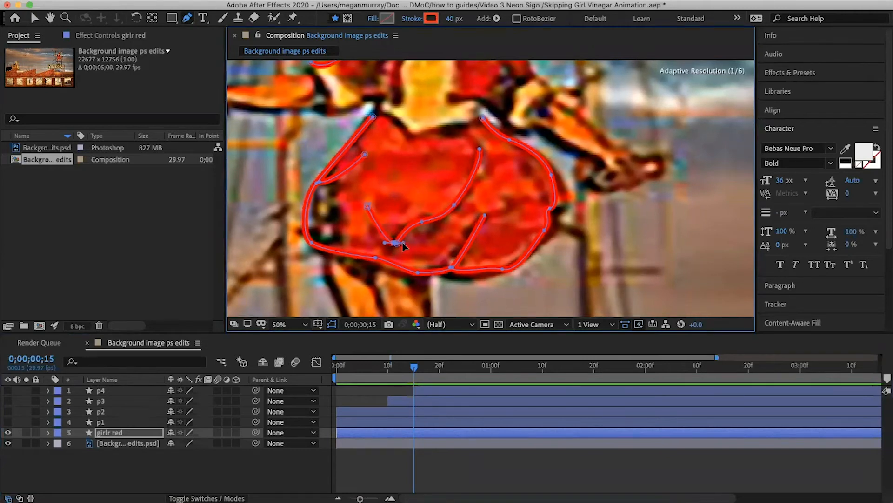
key("v")
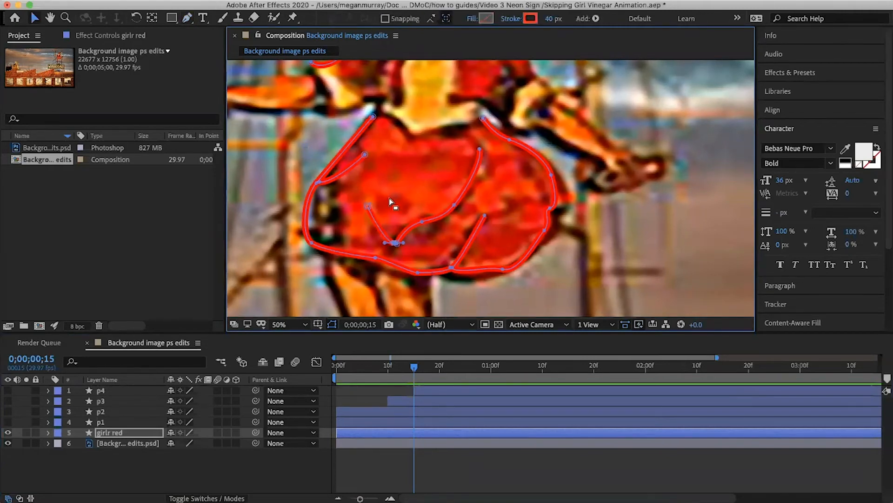
key("v")
left_click(186, 19)
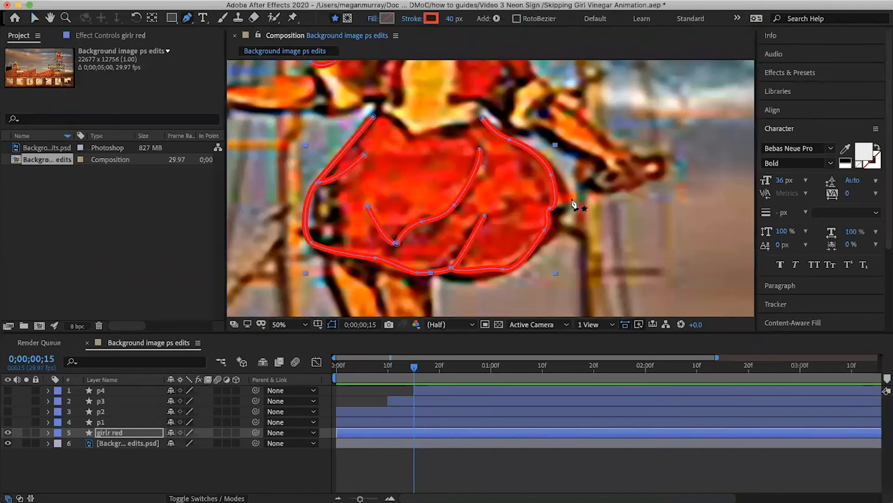
left_click(548, 209)
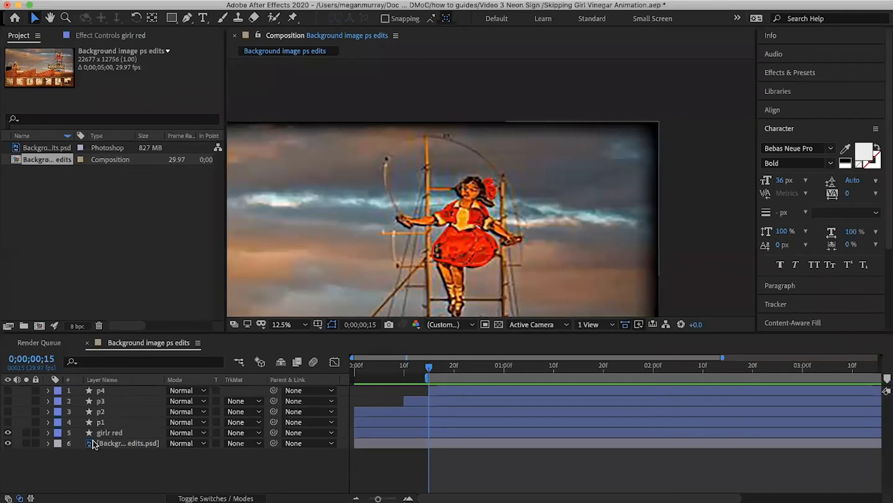
Add a new shape layer and place it directly above layer girlr red
left_click(9, 434)
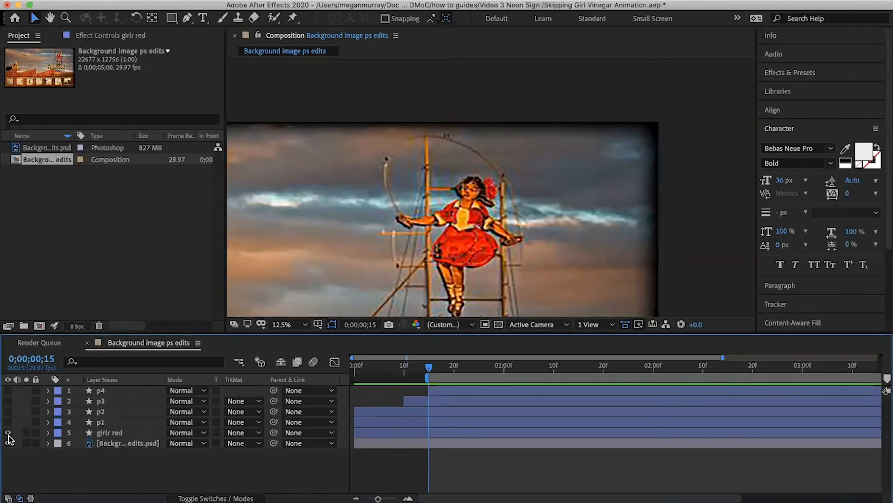
left_click(221, 0)
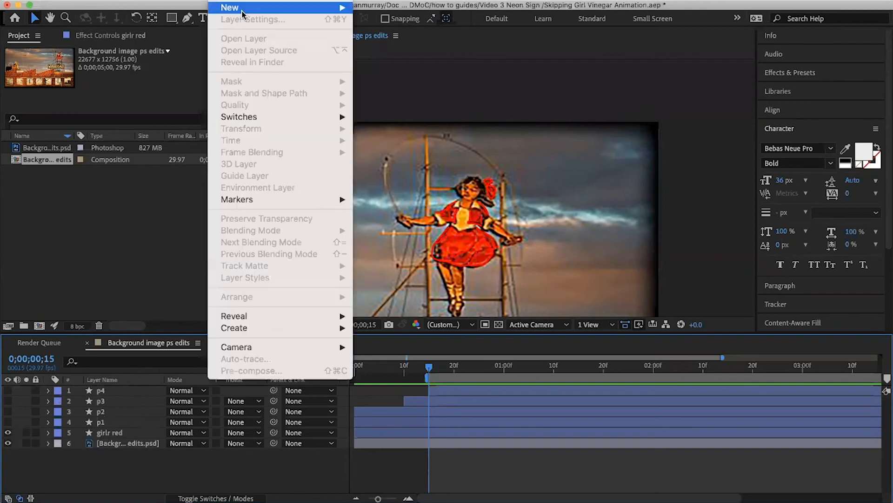
mouse_move(244, 9)
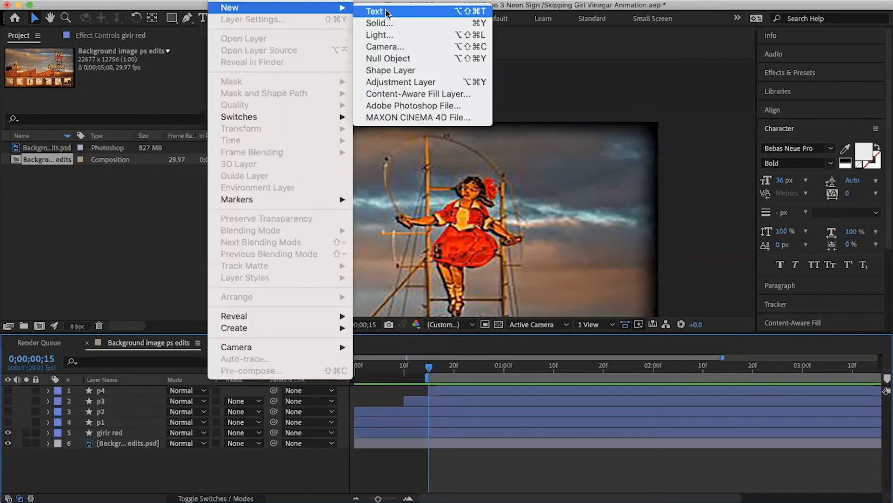
left_click(403, 70)
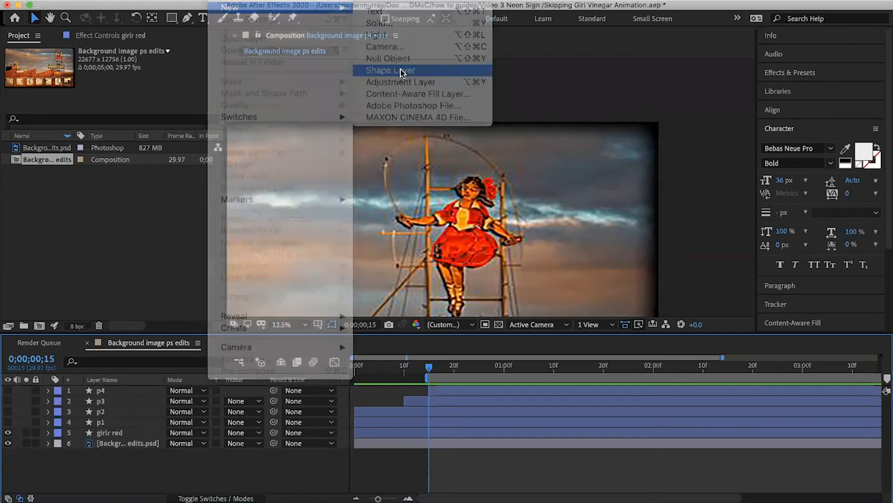
key("Return")
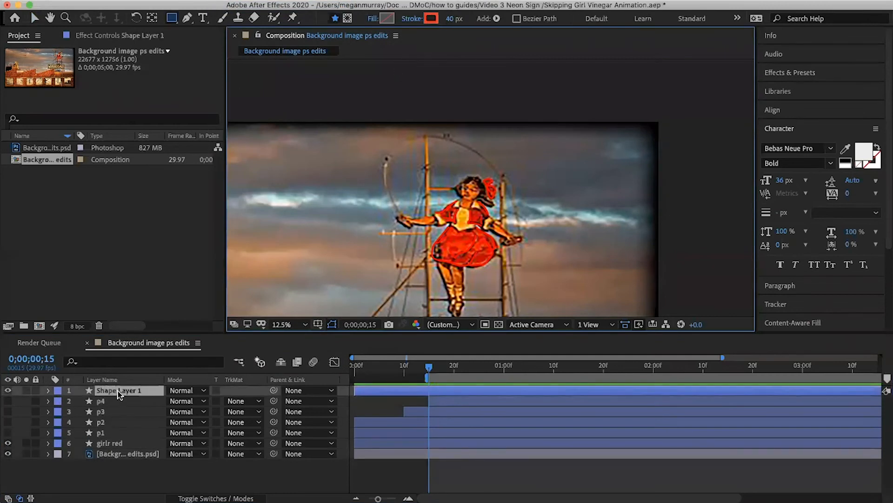
left_click_drag(120, 394, 119, 438)
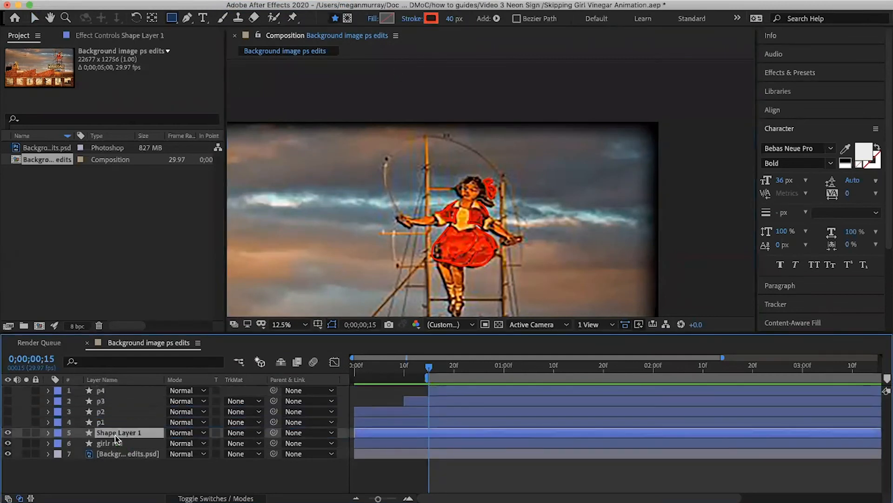
Rename the new shape layer as girl white
right_click(116, 438)
left_click(167, 482)
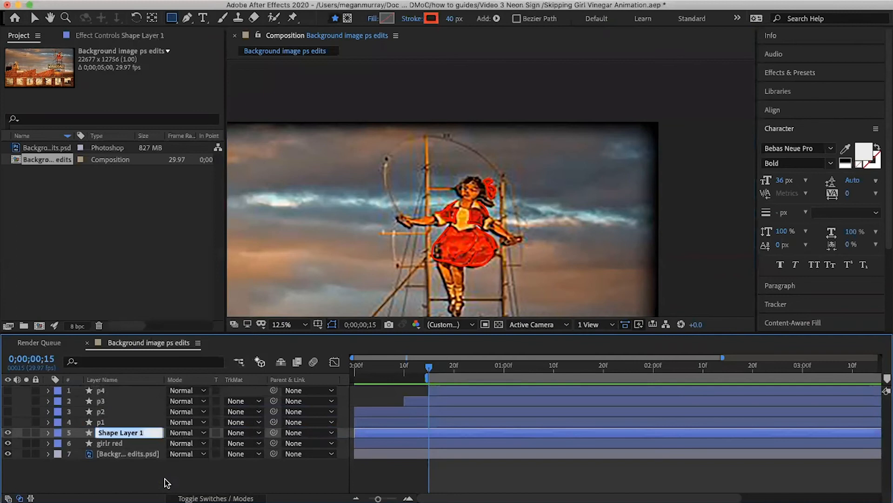
type("girl white")
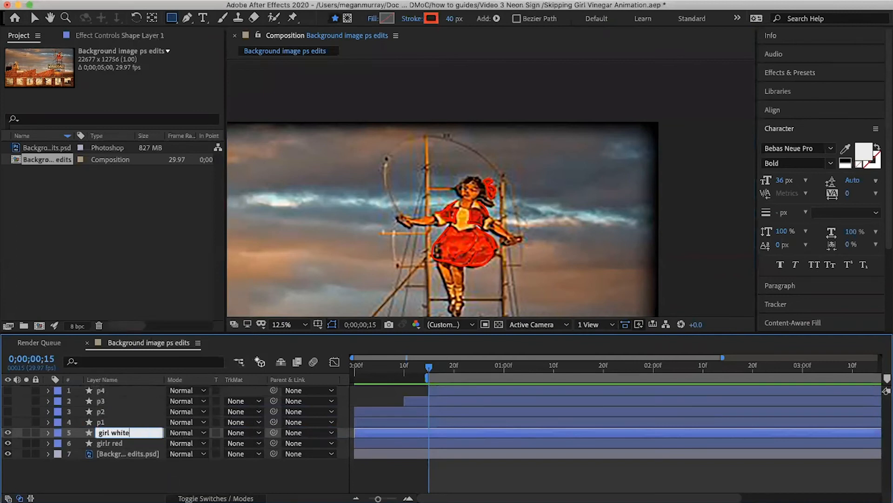
key("Return")
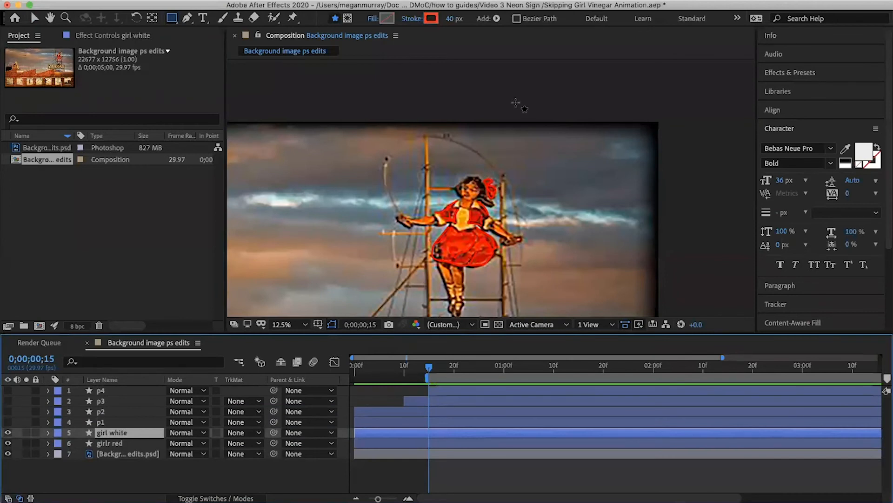
Set the Pen tool's stroke color for layer girl white to FFFFFF
key("g")
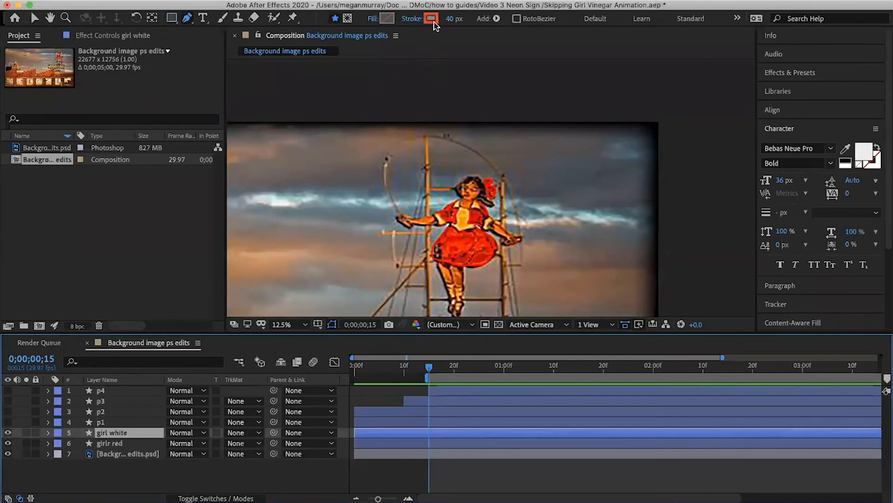
left_click(433, 22)
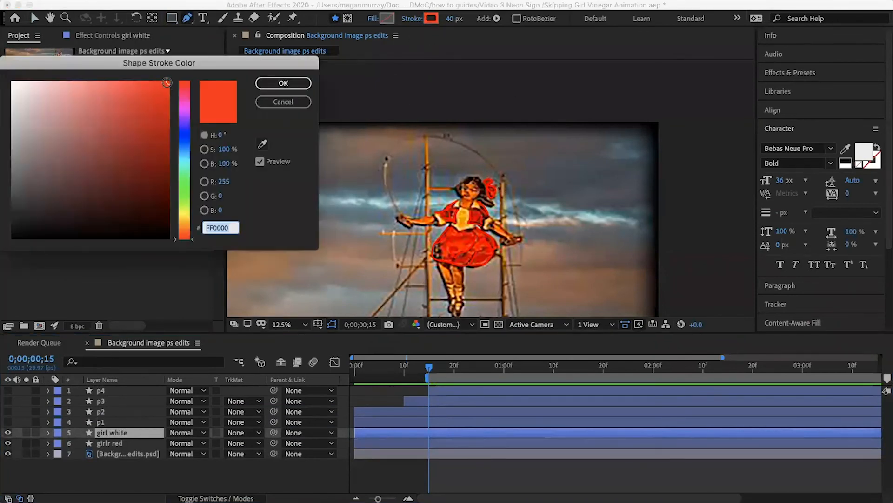
type("FFFFFF")
left_click(283, 83)
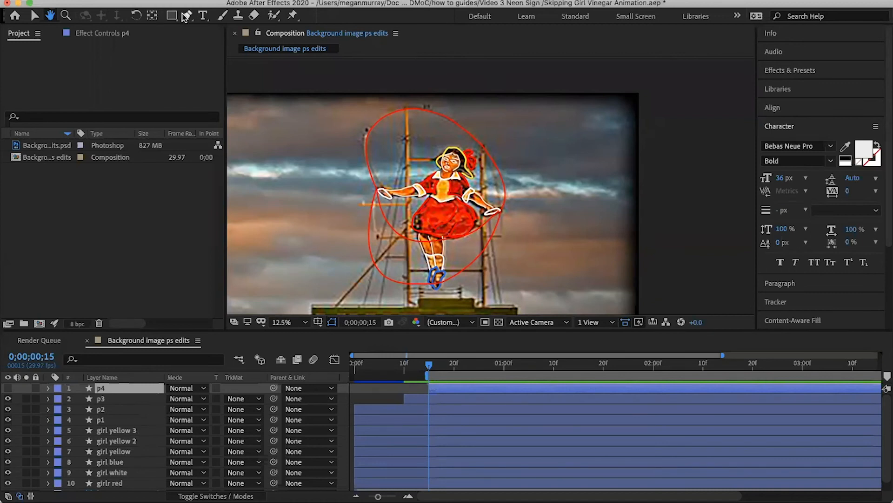
Ready the Pen tool for layer p4 with the stroke color FF0000
key("g")
left_click(432, 16)
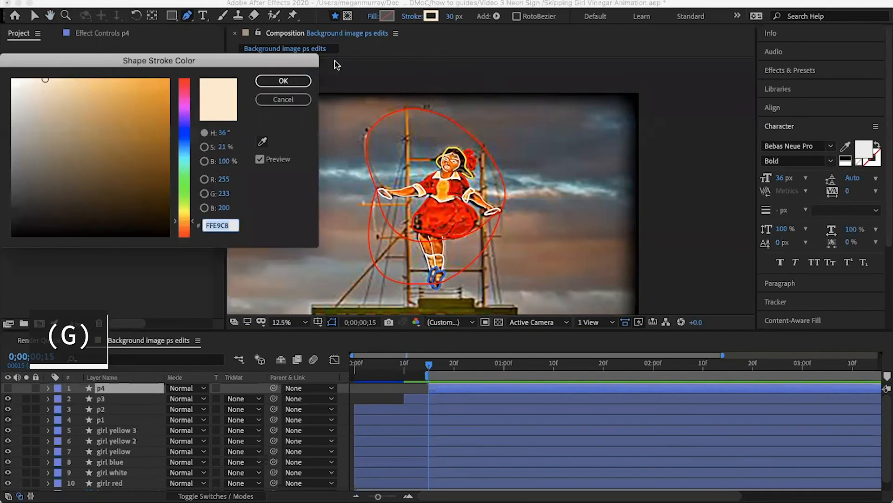
left_click_drag(191, 135, 191, 52)
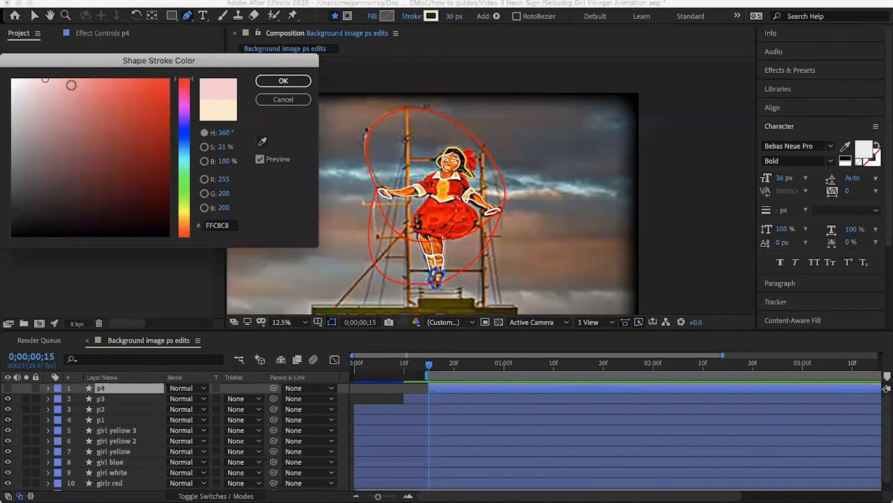
left_click_drag(44, 79, 169, 80)
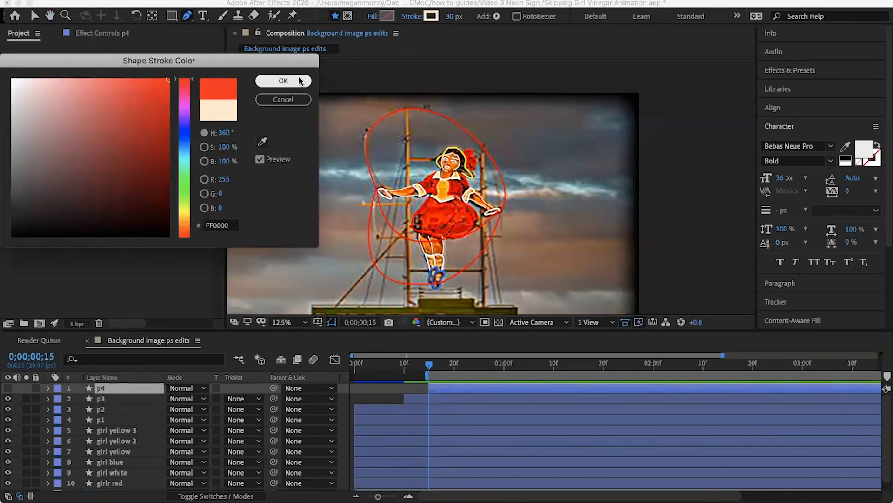
left_click(283, 81)
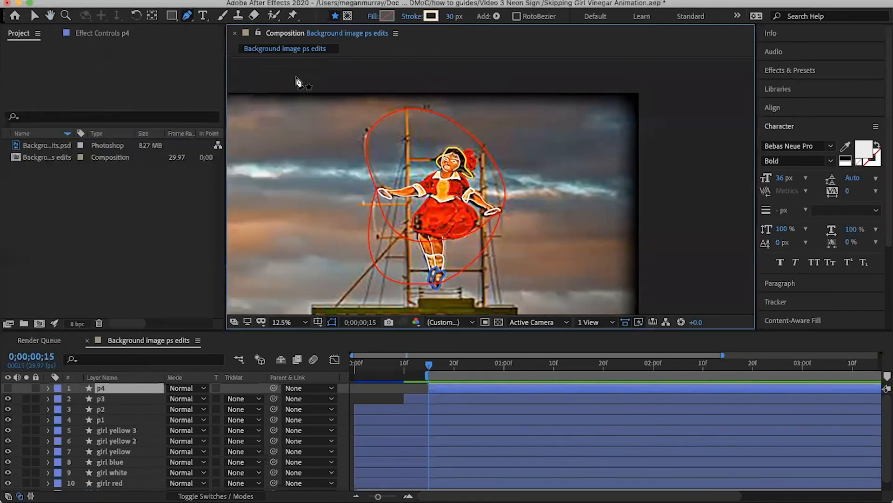
Draw a curved rope segment on layer p4 from the girl's outstretched hand to her neckline
left_click(376, 188)
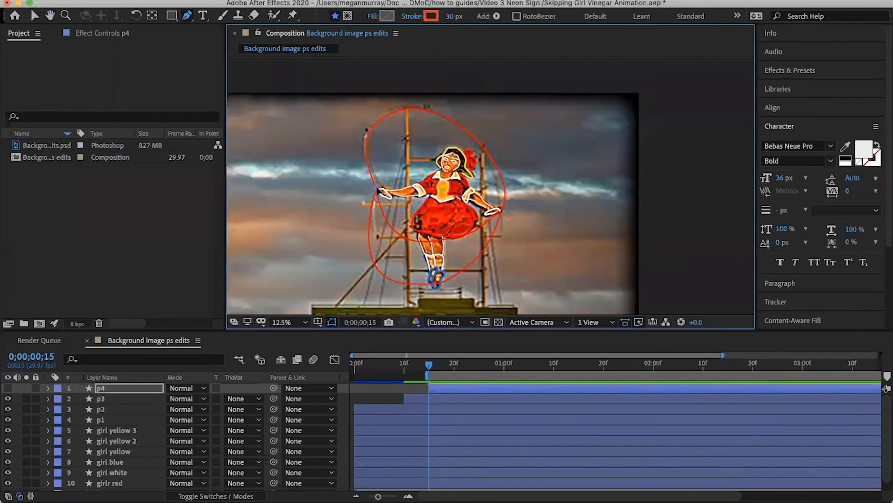
left_click_drag(429, 176, 457, 180)
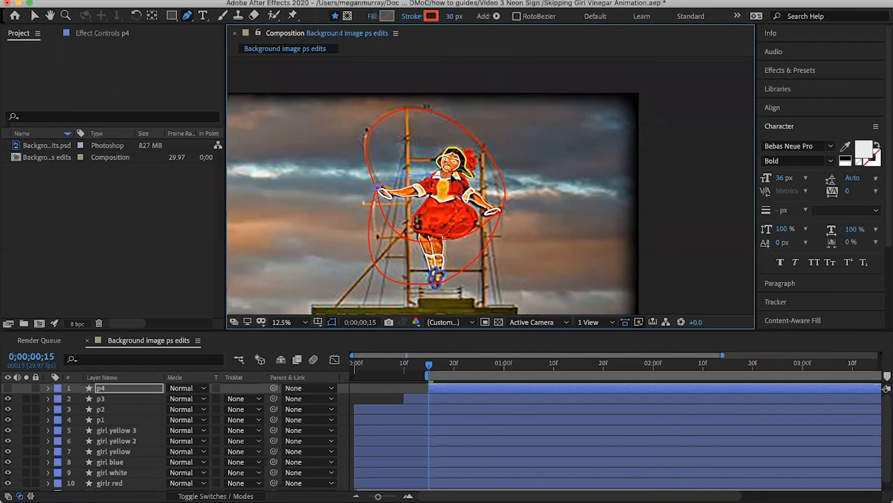
key("v")
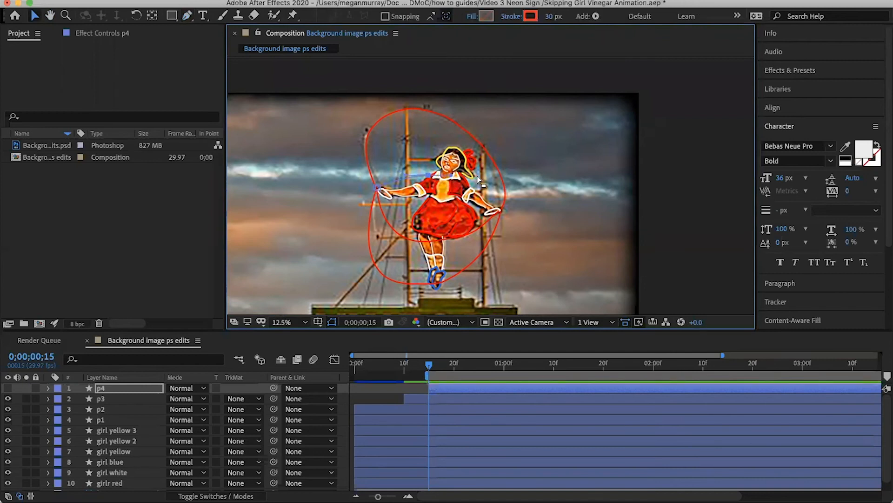
left_click(557, 172)
Set the p4 rope's stroke width to 40 px
left_click_drag(549, 19, 552, 21)
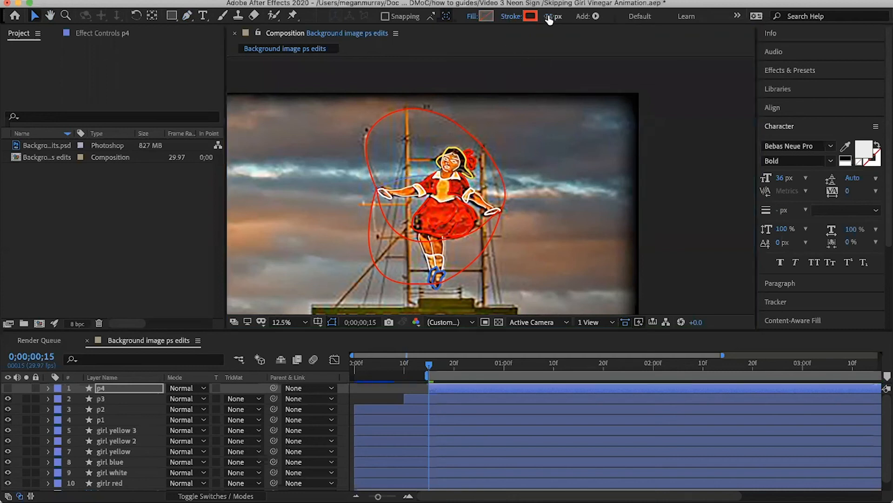
left_click(550, 18)
type("40")
key("Return")
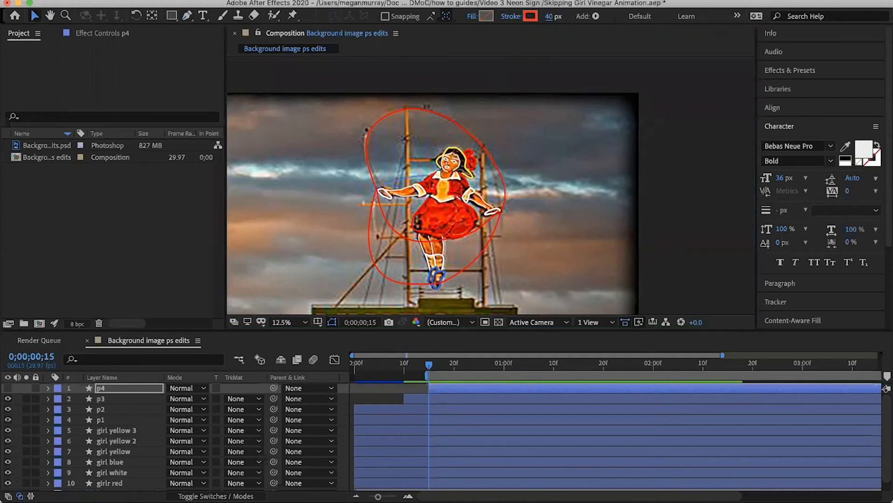
Move the current time back to the start of the composition at 0;00;00;00
key("g")
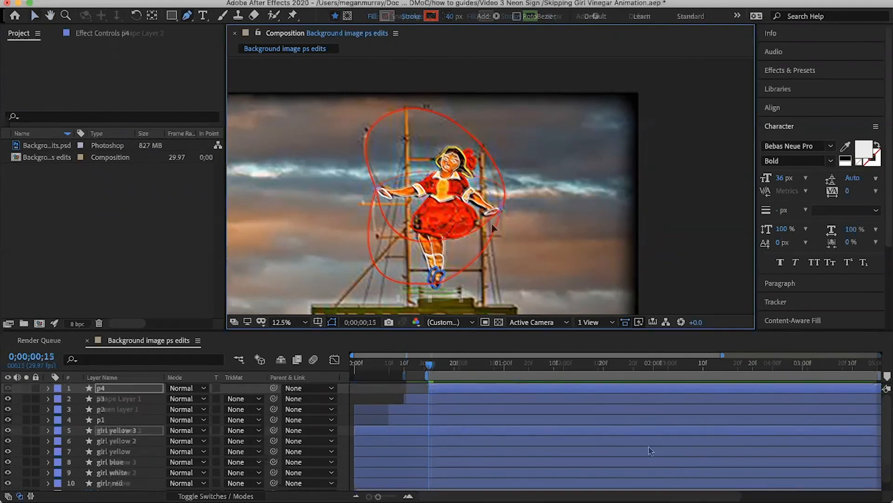
left_click_drag(432, 368, 340, 356)
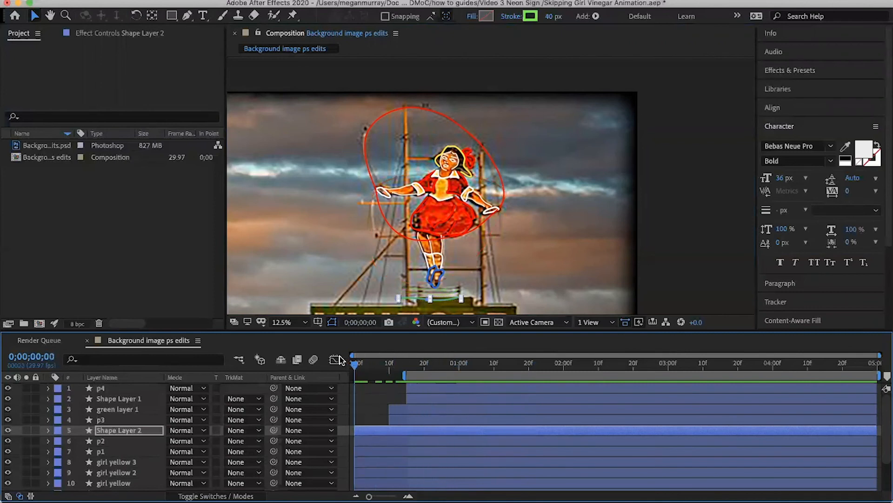
Trim the out points of green layer 1 and layer p3 to 0;00;00;15
left_click(393, 408)
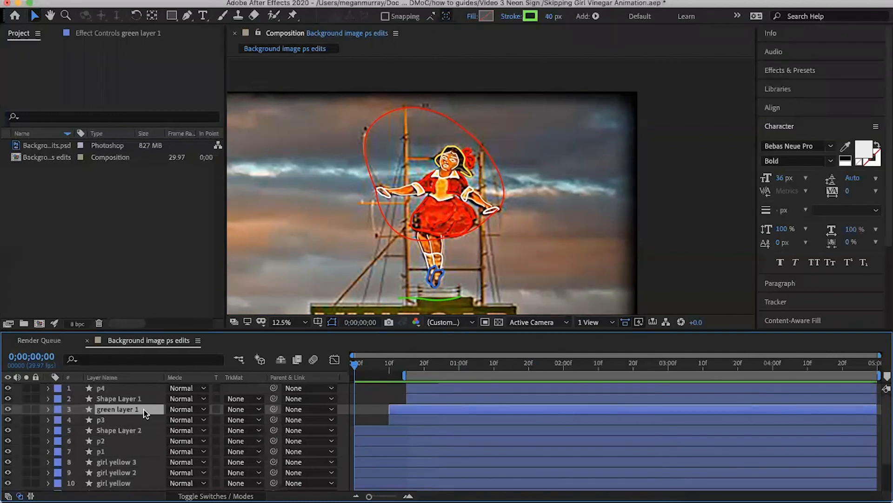
left_click_drag(356, 365, 407, 367)
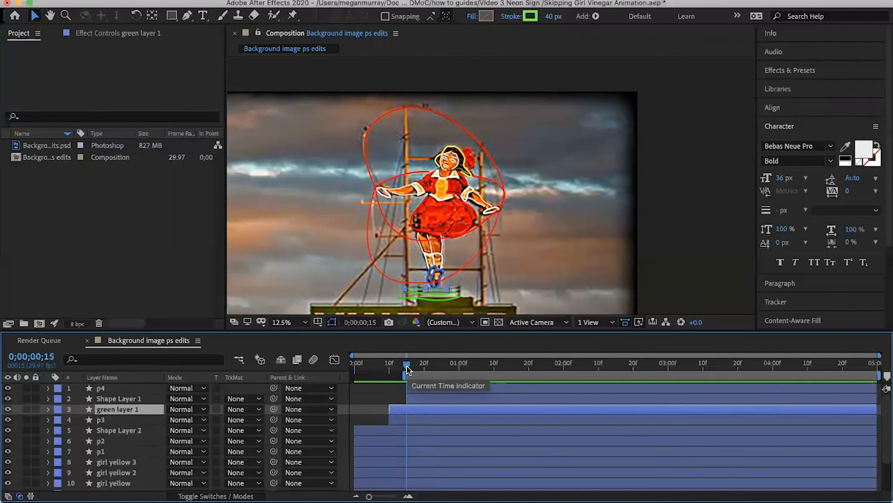
key("alt+bracketright")
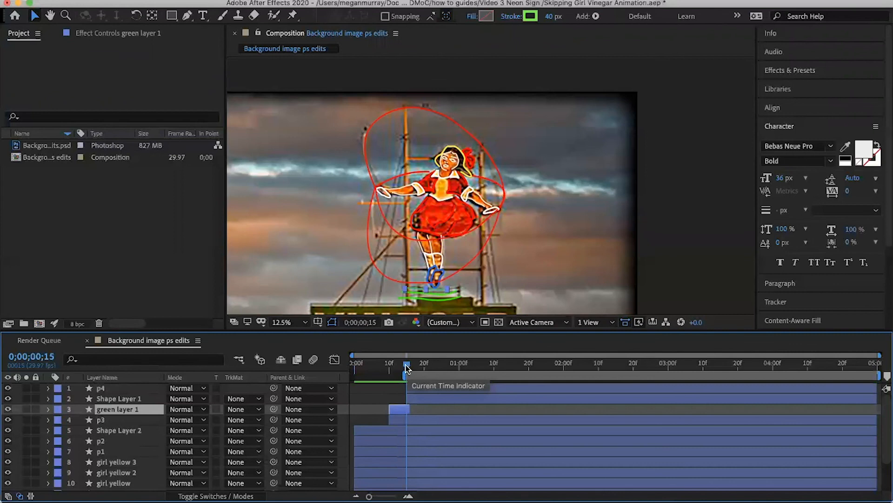
left_click(120, 421)
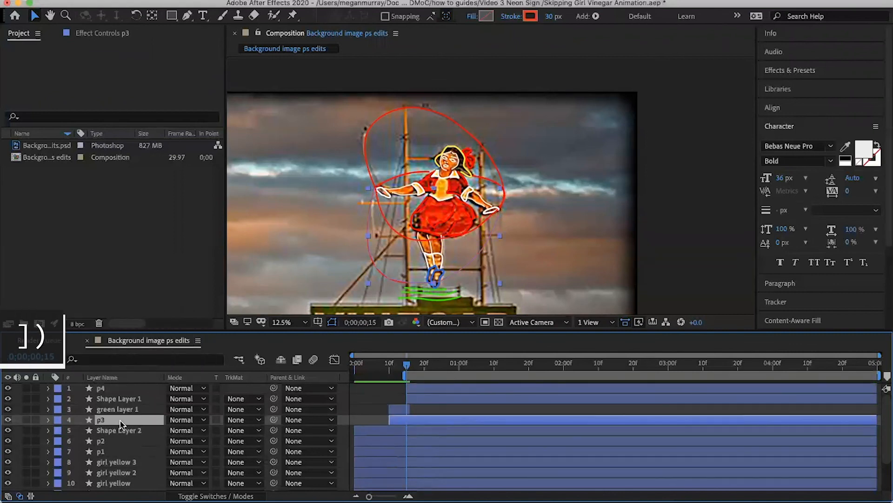
key("alt+bracketright")
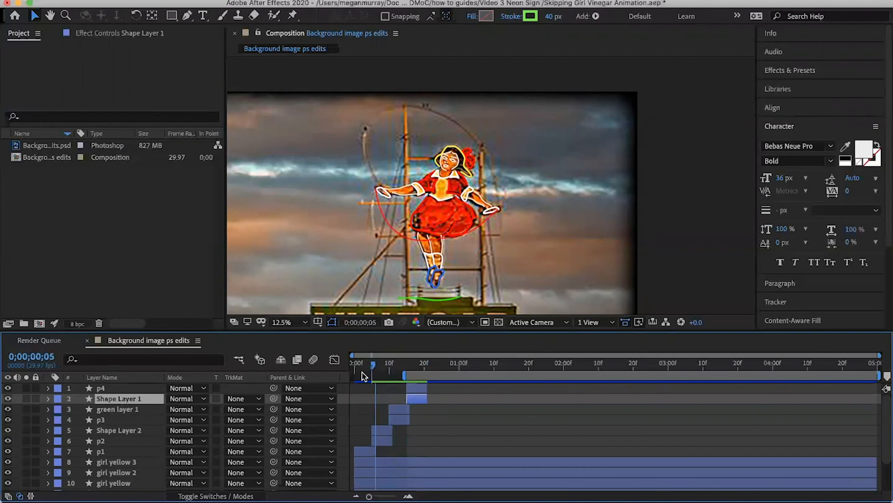
Return to the start of the composition and play the current preview of the skipping animation
mouse_move(362, 372)
left_mouse_down()
mouse_move(326, 383)
mouse_move(398, 366)
mouse_move(465, 367)
mouse_move(339, 367)
left_mouse_up()
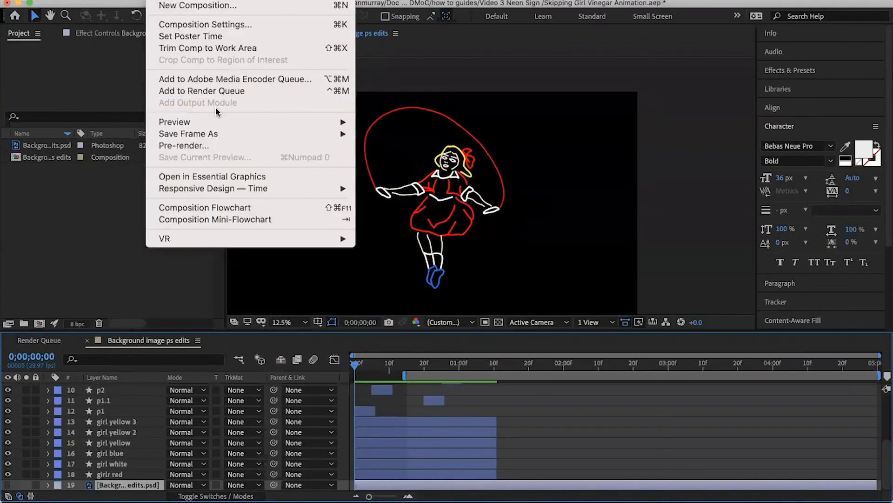
mouse_move(215, 122)
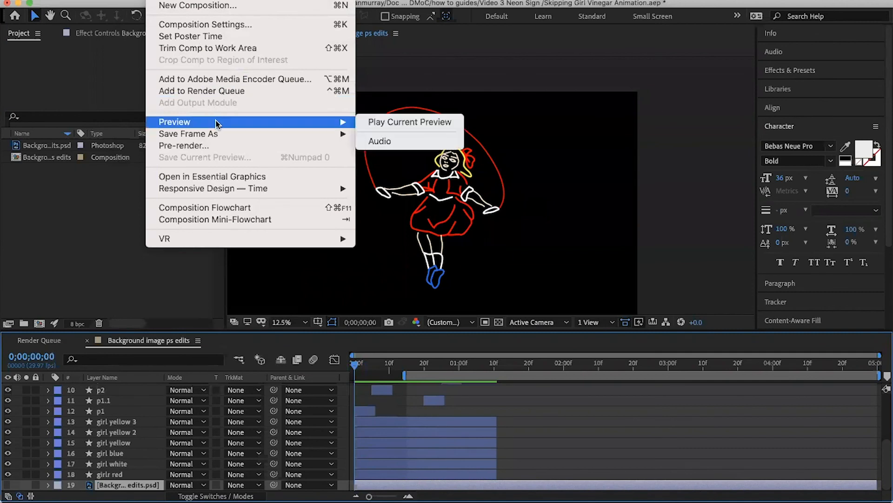
left_click(392, 122)
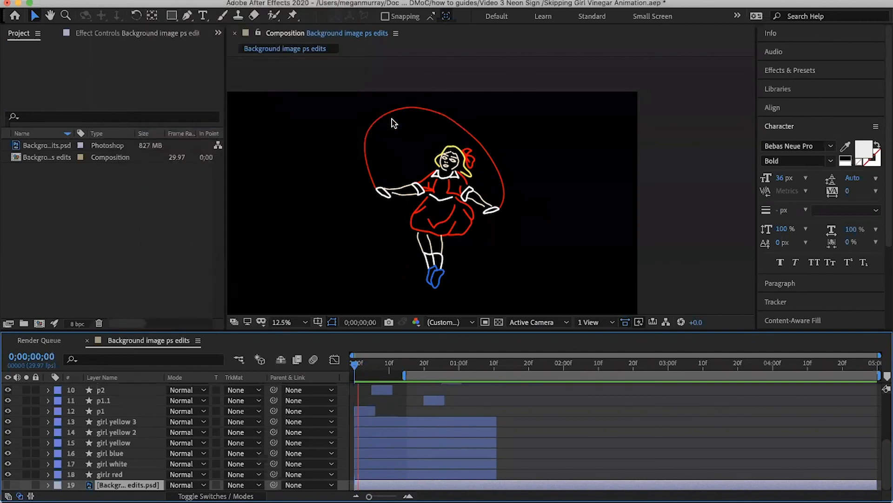